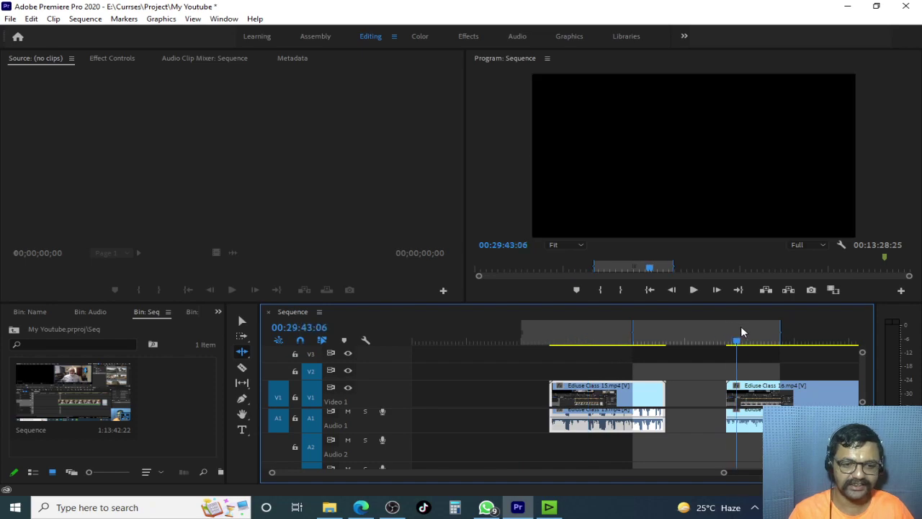
scroll(747, 371, "down", 2)
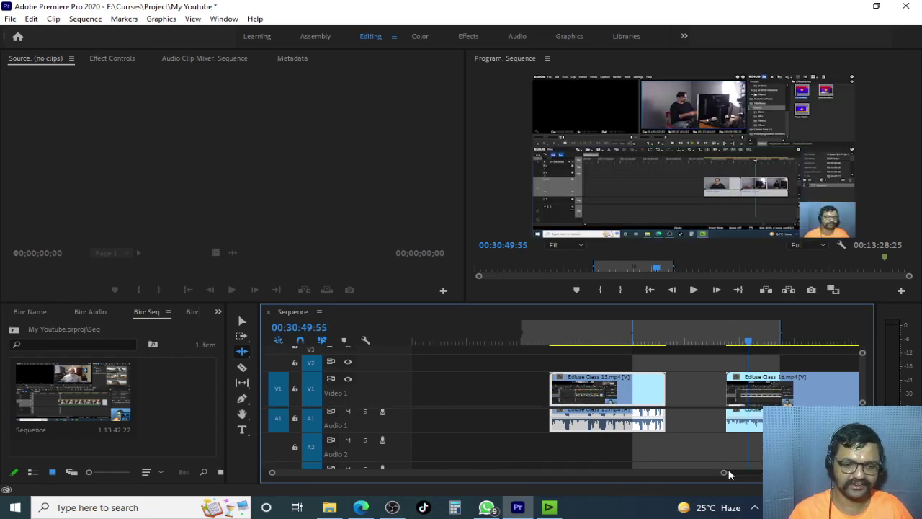
left_click_drag(724, 473, 828, 473)
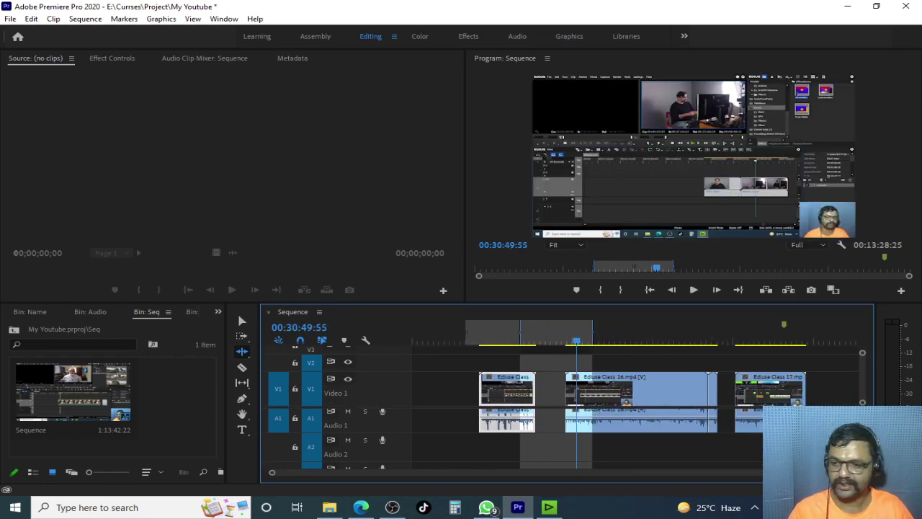
left_click_drag(778, 340, 478, 354)
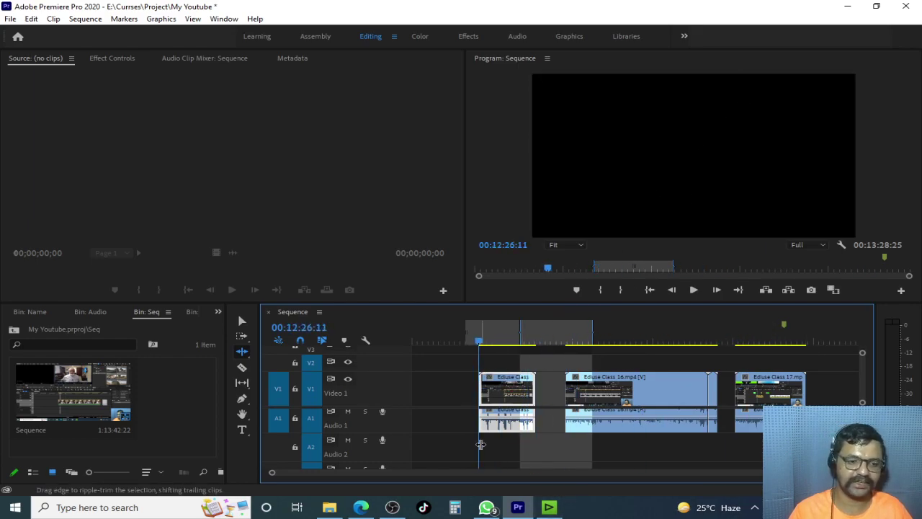
- Switch to EDIUS and move the green "Ahle hadees" clip along 2 VA to just past the end of the Makkah Kaaba clip
left_click(562, 510)
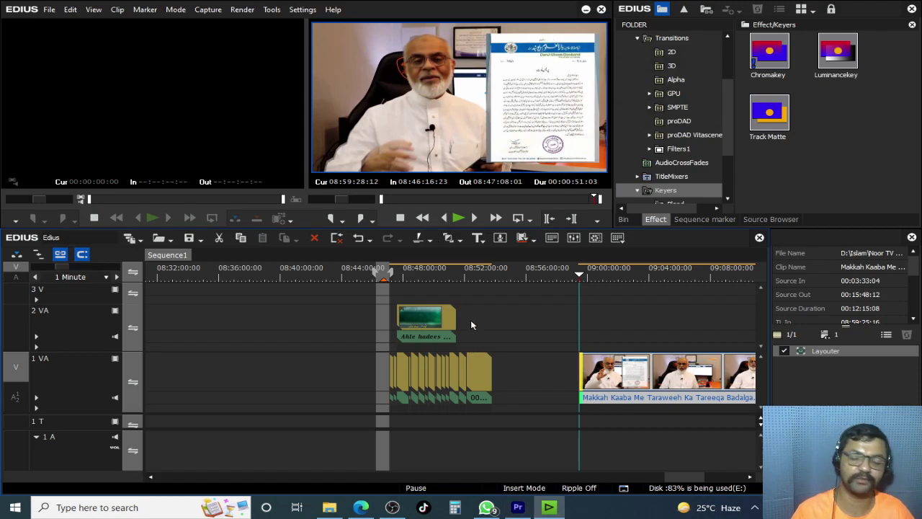
scroll(461, 328, "up", 2)
scroll(461, 331, "down", 1)
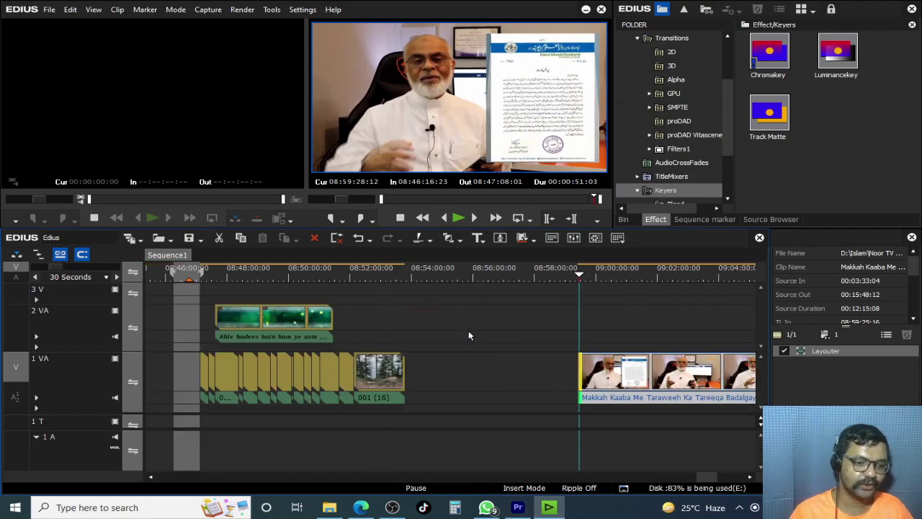
scroll(317, 325, "down", 2)
left_click_drag(492, 327, 678, 324)
- Play the opening of the Makkah Kaaba clip on 1 VA from its start
left_click(587, 277)
scroll(647, 344, "up", 2)
key("a")
left_click(636, 381)
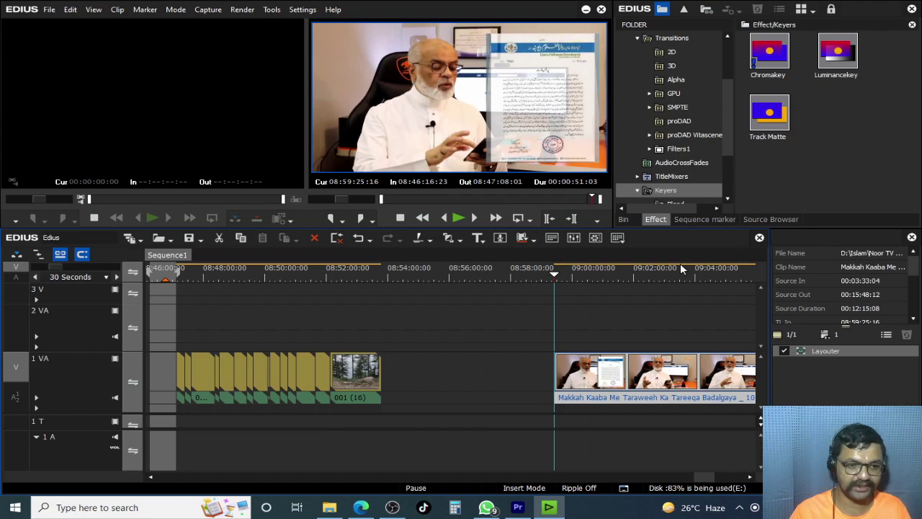
key("space")
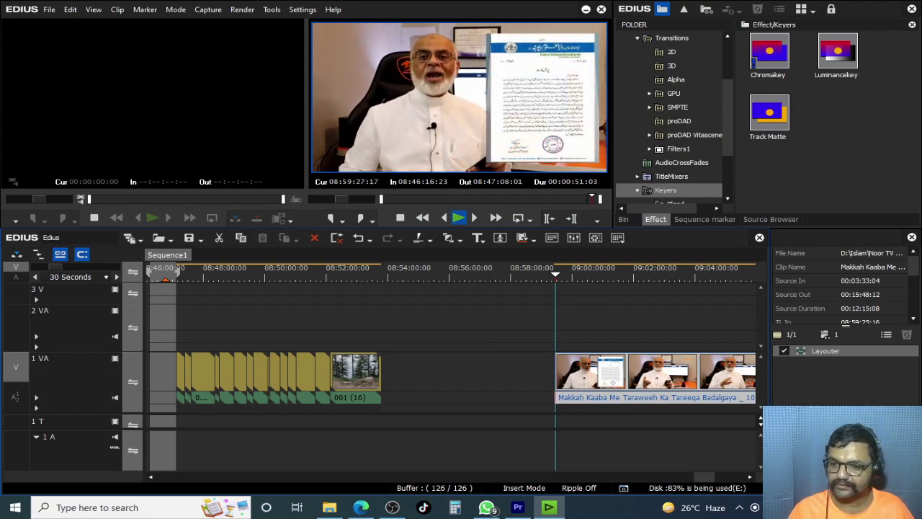
key("space")
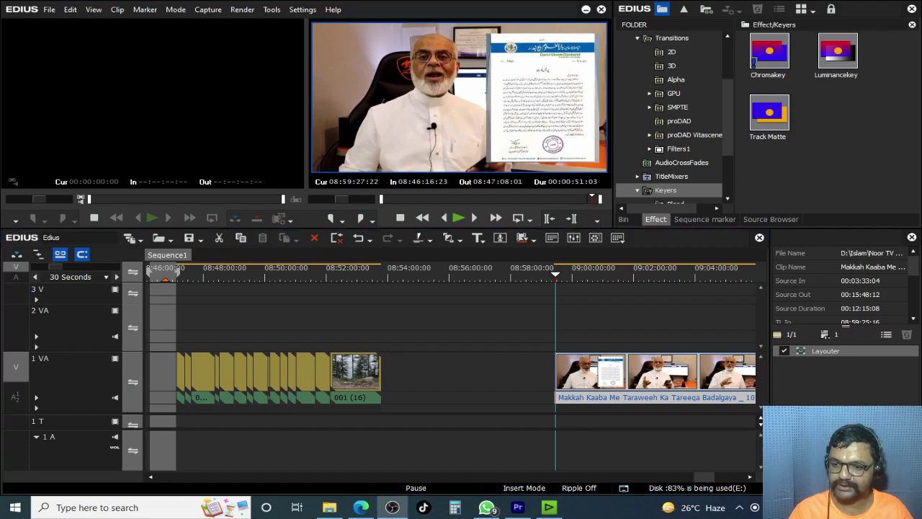
key("space")
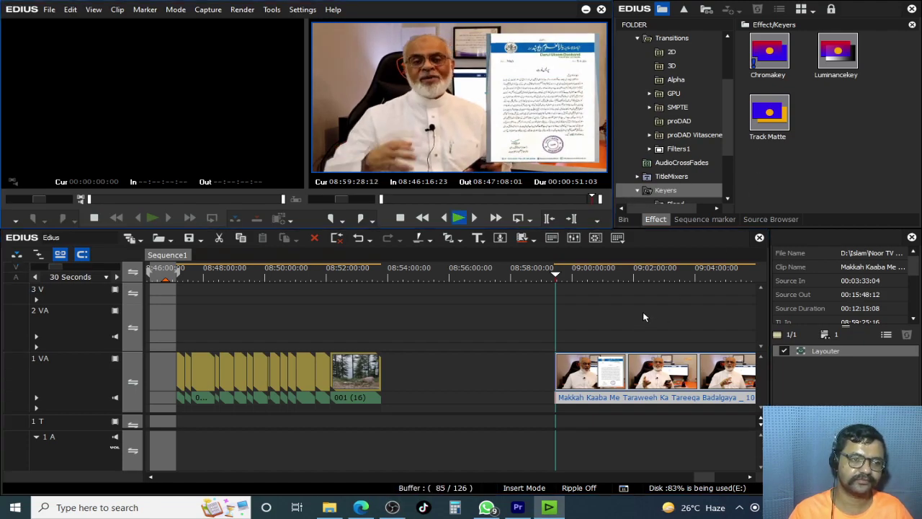
- Sample the middle of the Makkah Kaaba clip, and preview the start of the green "Ahle hadees" clip on 2 VA
left_click(596, 274)
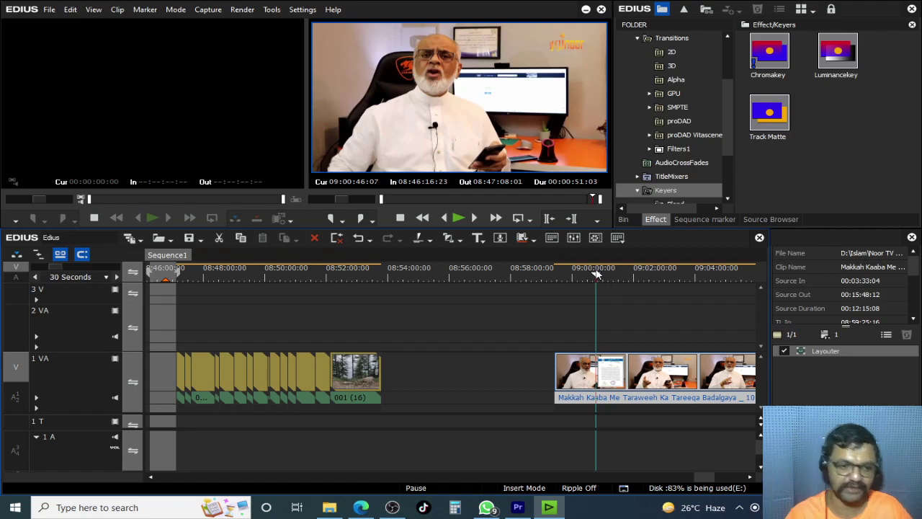
scroll(586, 343, "down", 3)
scroll(597, 332, "up", 2)
left_click_drag(686, 273, 629, 352)
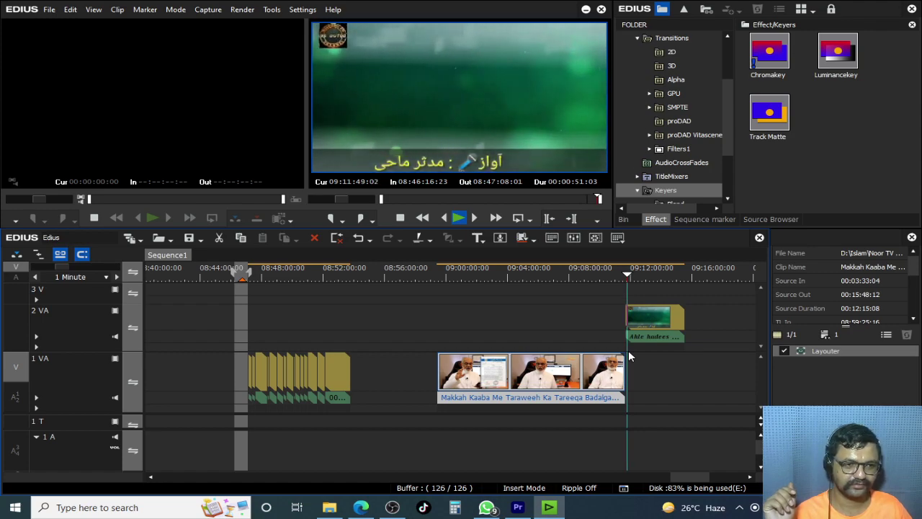
scroll(634, 364, "up", 2)
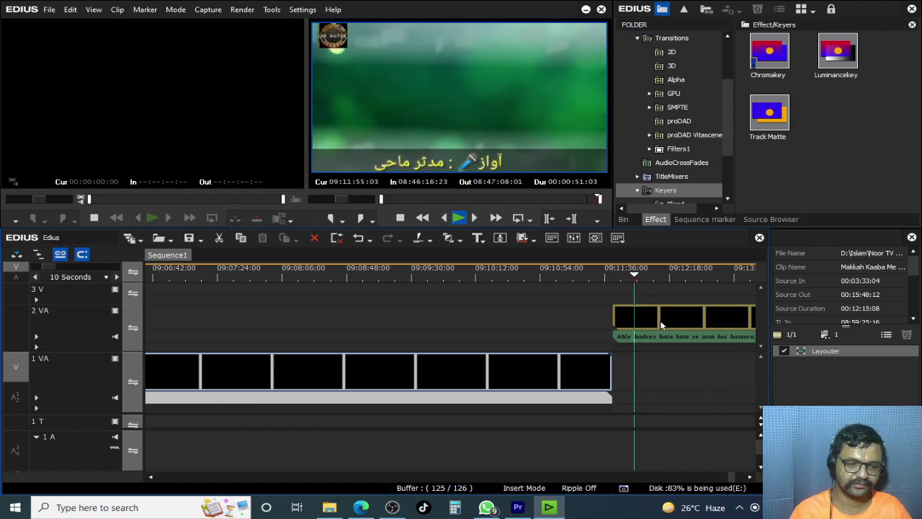
scroll(662, 325, "up", 1)
scroll(662, 322, "down", 4)
key("space")
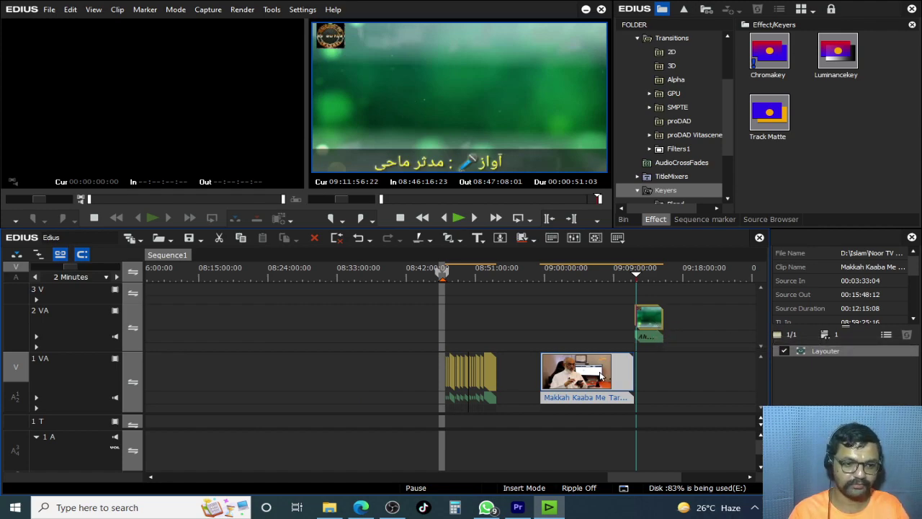
- Delete only the video part of the green "Ahle hadees" clip on 2 VA, keeping its audio
left_click(652, 311)
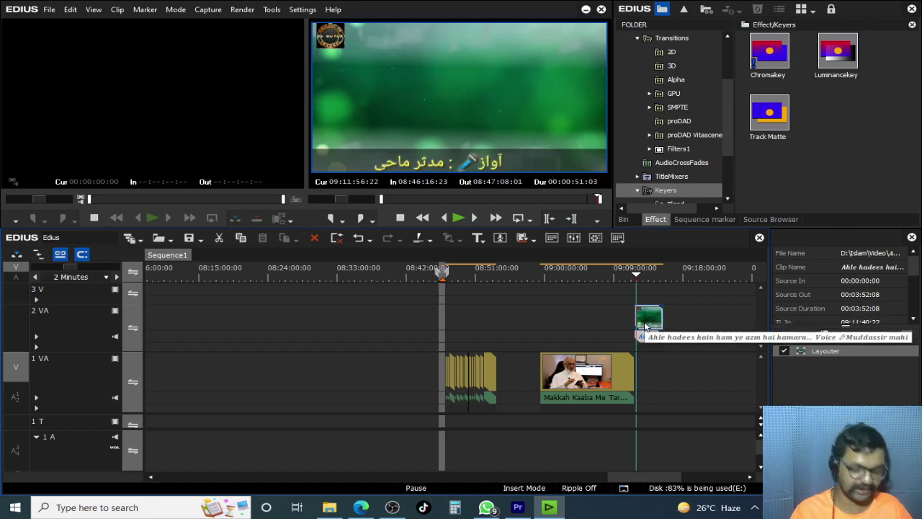
key("alt")
left_click(655, 322)
scroll(656, 327, "up", 2)
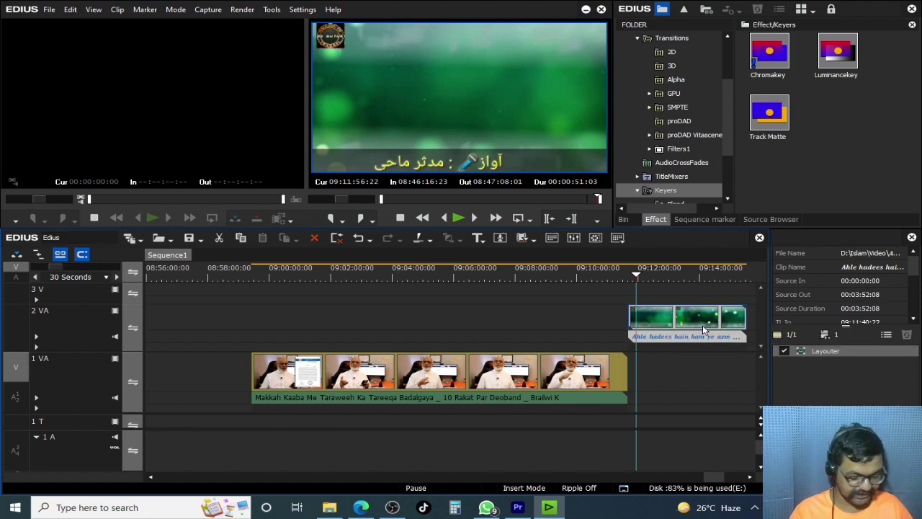
key("Delete")
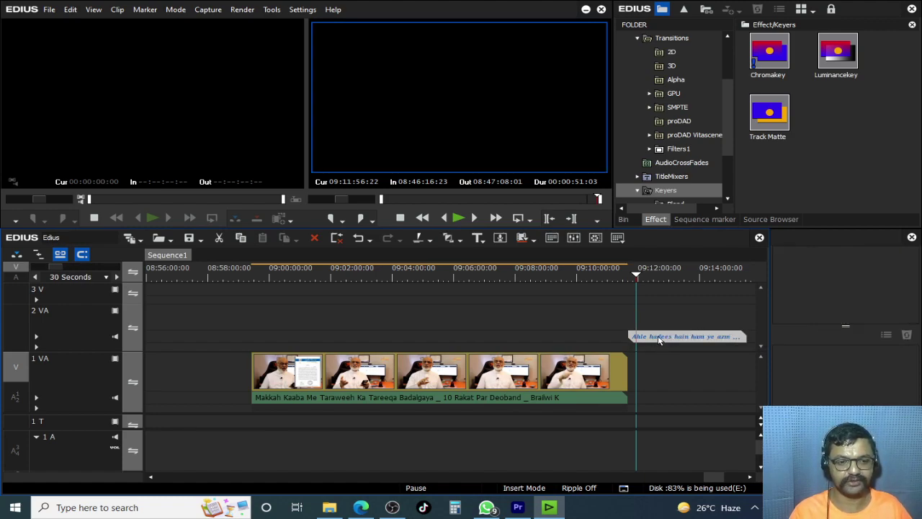
- Try deleting only the audio of the Makkah Kaaba clip on 1 VA, and undo it
left_click(588, 371)
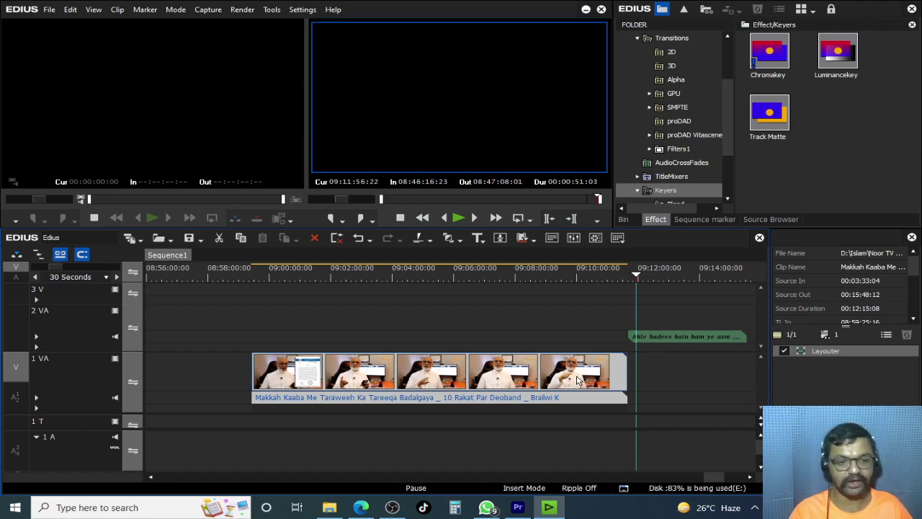
key("alt+a")
key("ctrl+z")
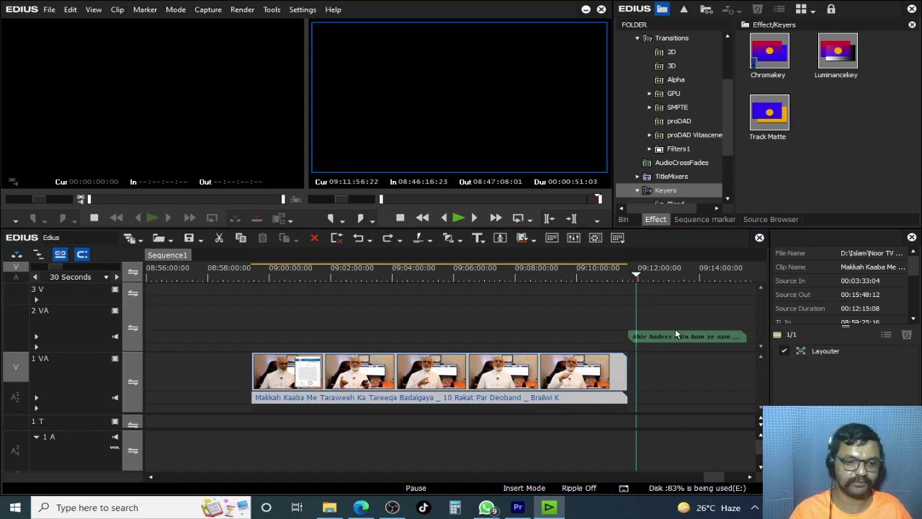
- Move the "Ahle hadees" audio to track 1 A, aligned with the Makkah Kaaba clip's start, and play both together from there
left_click_drag(675, 333, 299, 450)
left_click(251, 273)
scroll(302, 403, "up", 1)
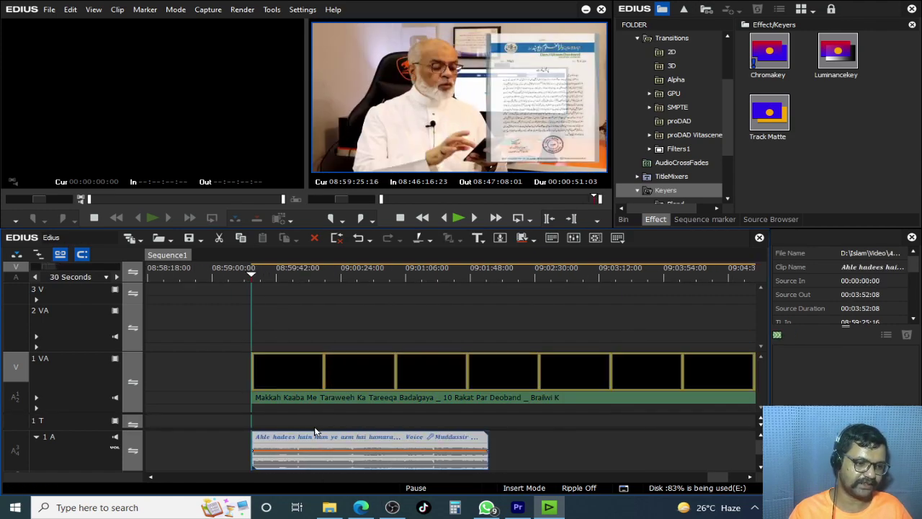
scroll(314, 430, "up", 3)
key("space")
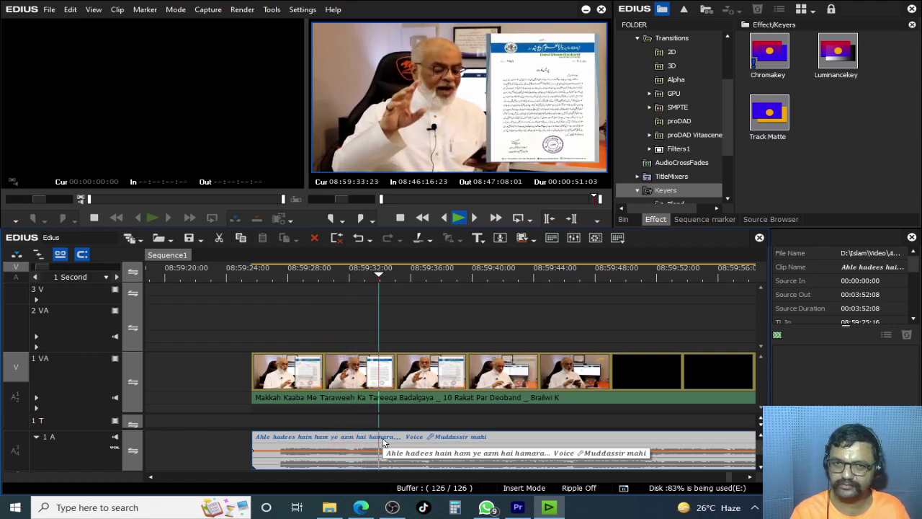
key("space")
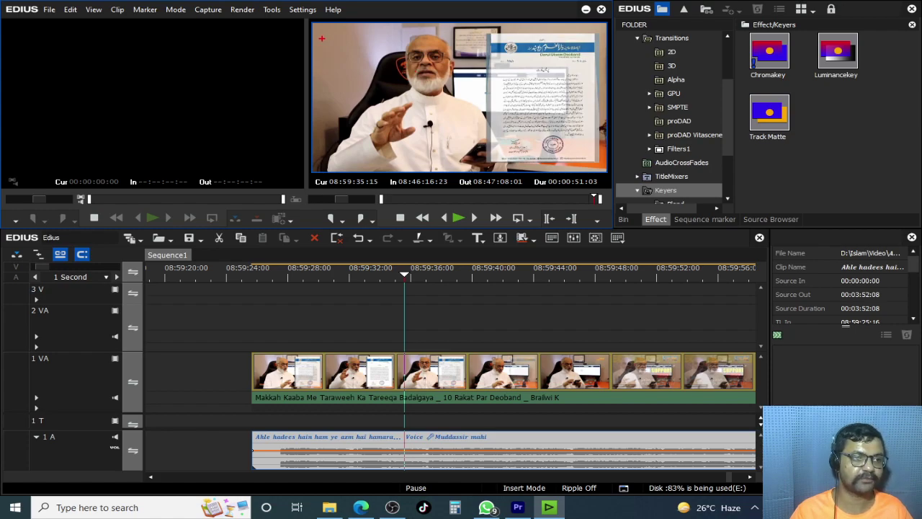
- Set the whole volume rubber band of the 1 A audio to 50% with Move All
mouse_move(332, 33)
left_mouse_down()
mouse_move(577, 152)
mouse_move(607, 181)
left_mouse_up()
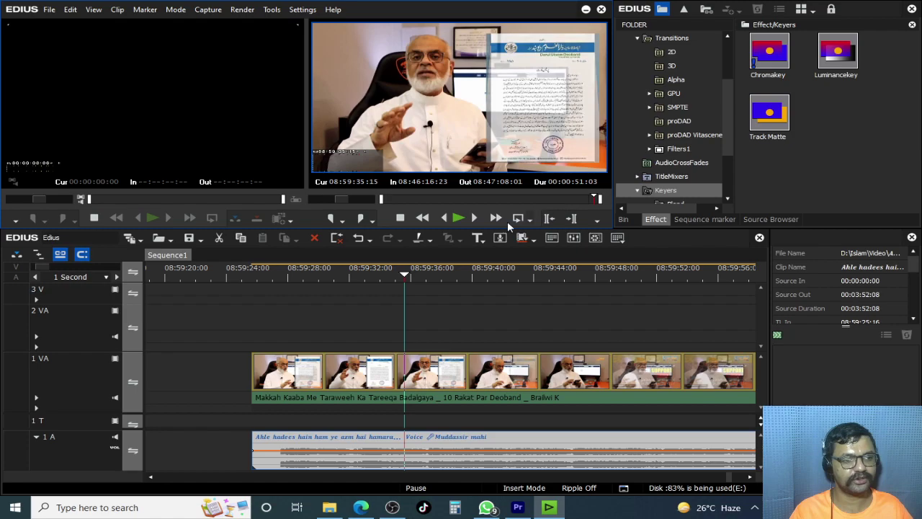
mouse_move(354, 278)
left_mouse_down()
mouse_move(323, 280)
mouse_move(336, 279)
left_mouse_up()
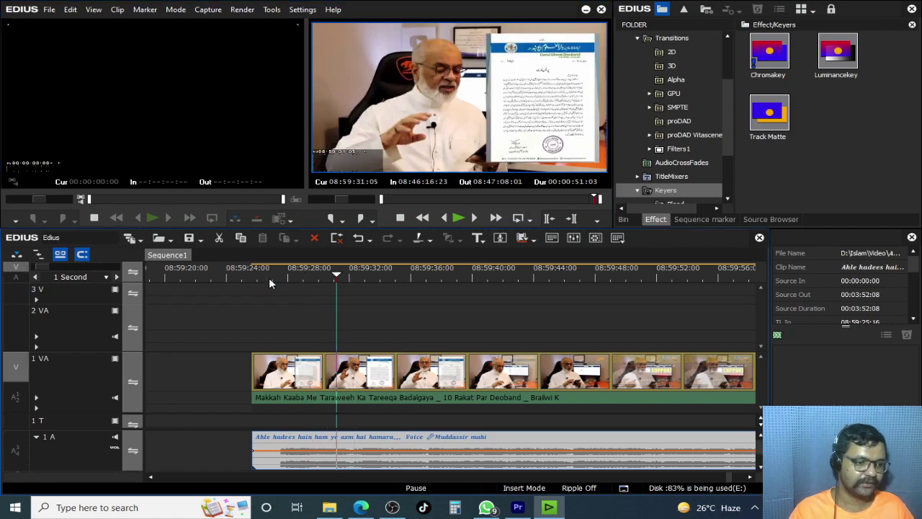
right_click(329, 451)
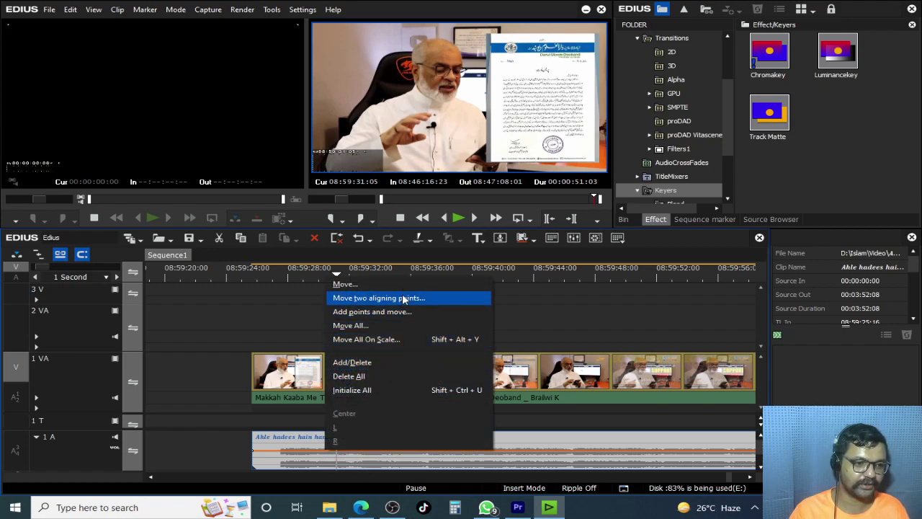
left_click(396, 329)
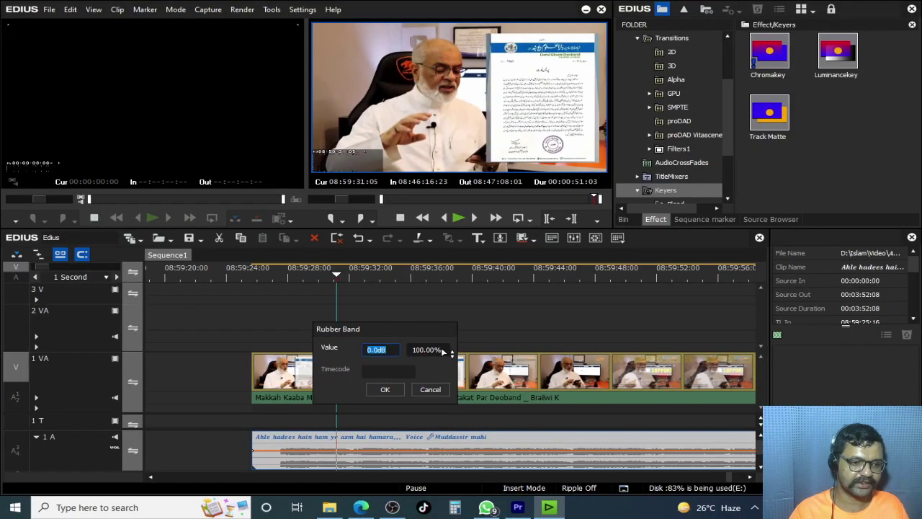
left_click_drag(441, 351, 419, 358)
type("50")
key("Return")
- Play back the mix to check the lowered background audio, including the Kaaba shot from about 08:59:56
key("space")
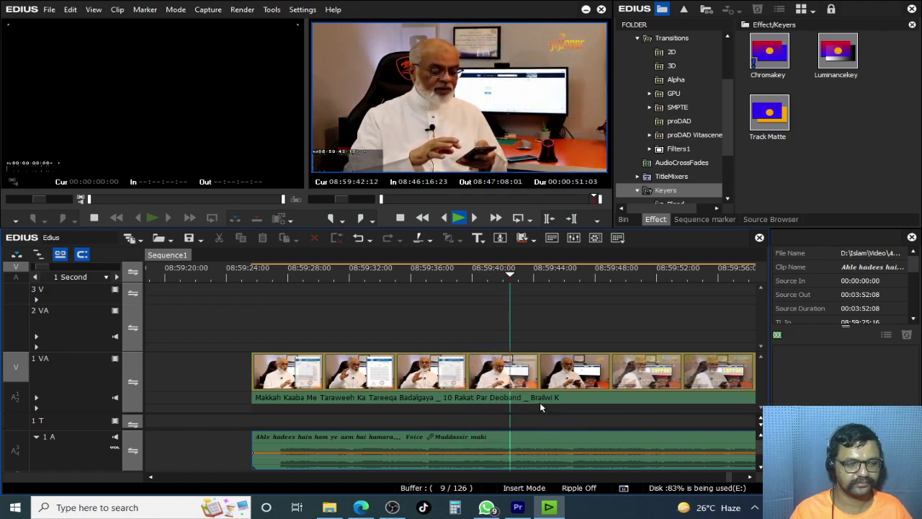
key("space")
key("space")
left_click_drag(573, 276, 878, 368)
key("space")
left_click(168, 276)
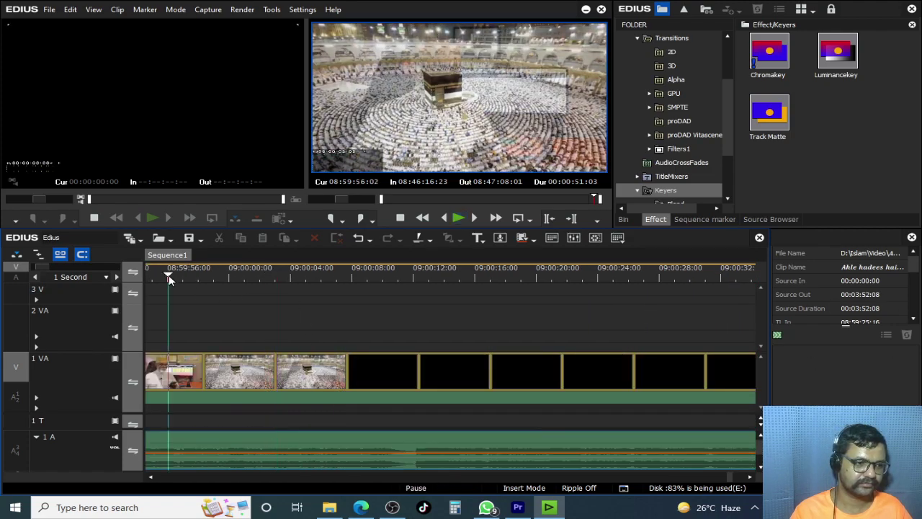
key("space")
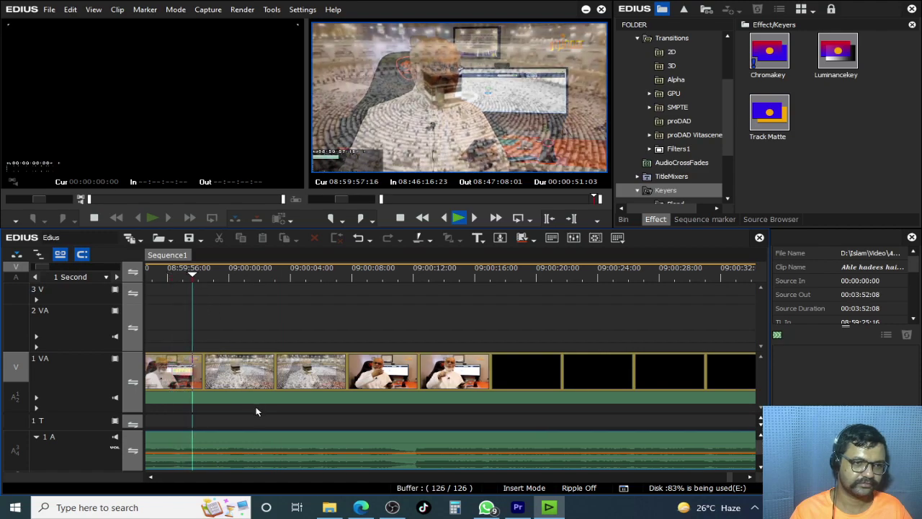
key("space")
- Add two volume points to the 1 A audio rubber band, at 08:59:58:08 and about 09:00:04:10, around the Kaaba footage
left_click(263, 376)
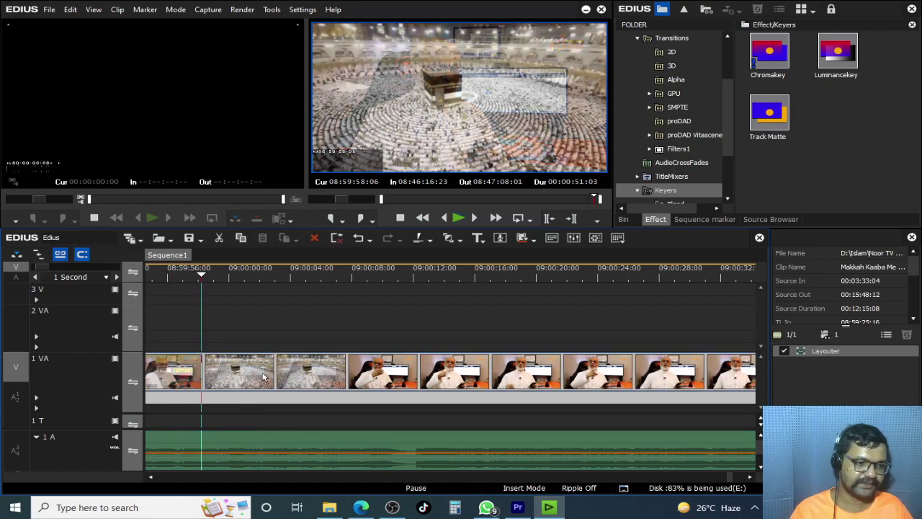
key("Right")
key("Right")
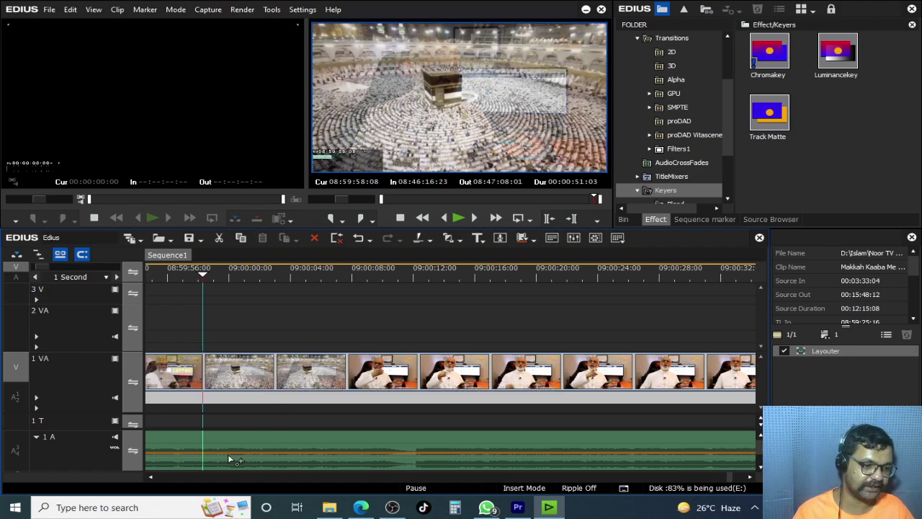
left_click(206, 459)
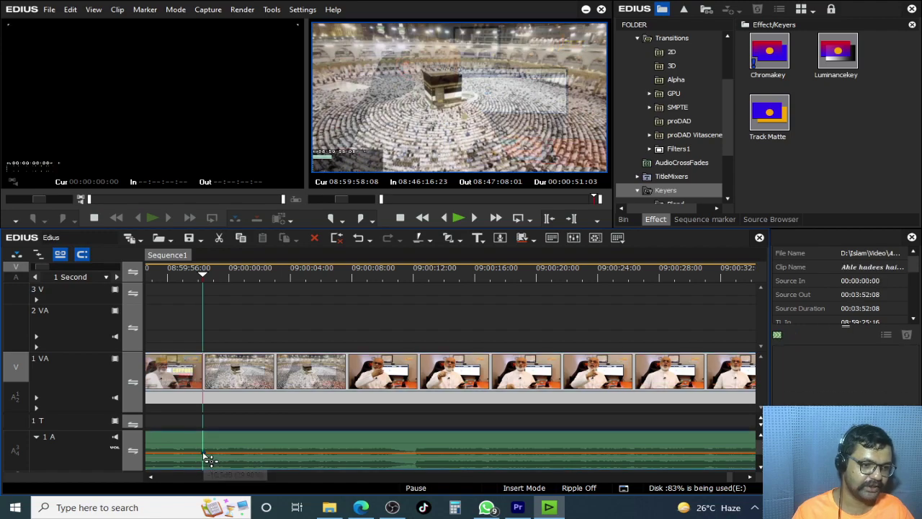
left_click(241, 278)
left_click_drag(241, 281, 296, 308)
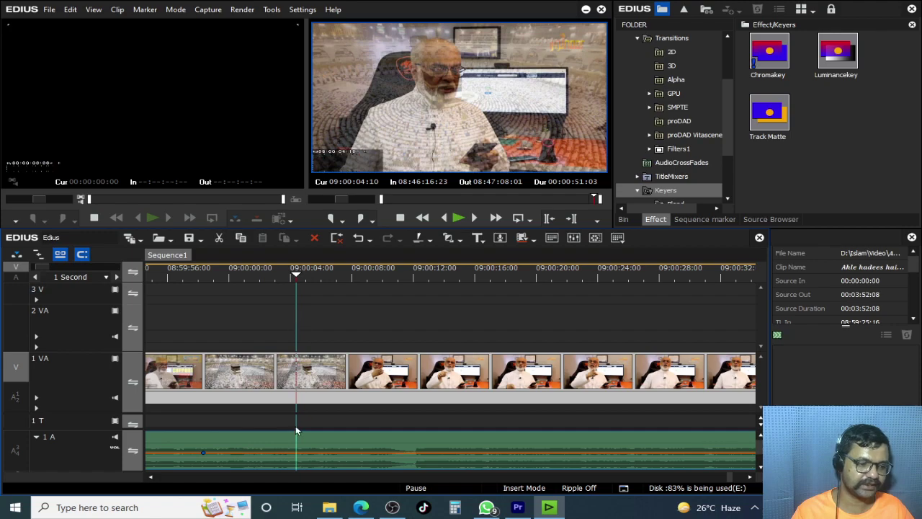
left_click_drag(286, 284, 371, 368)
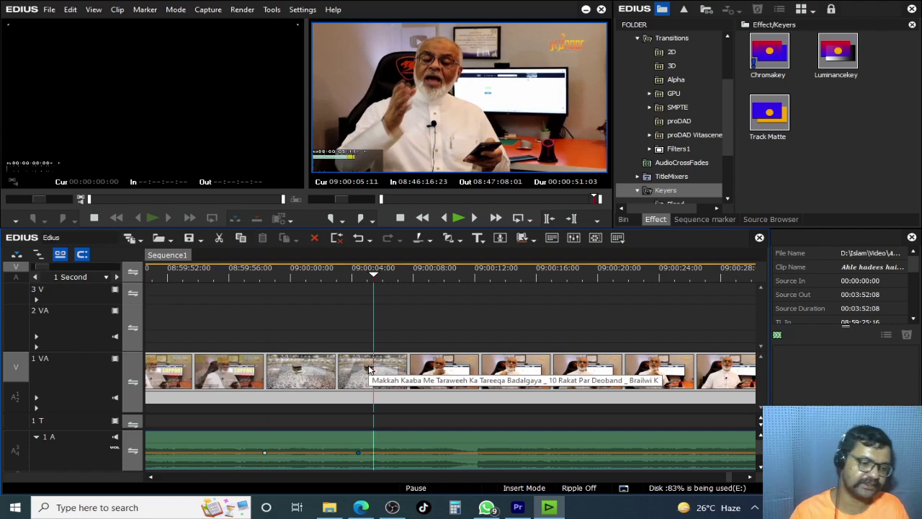
- Try to change the 1 A audio volume between its two points with Move two aligning points, then undo the change
scroll(346, 455, "down", 1)
scroll(346, 455, "down", 2)
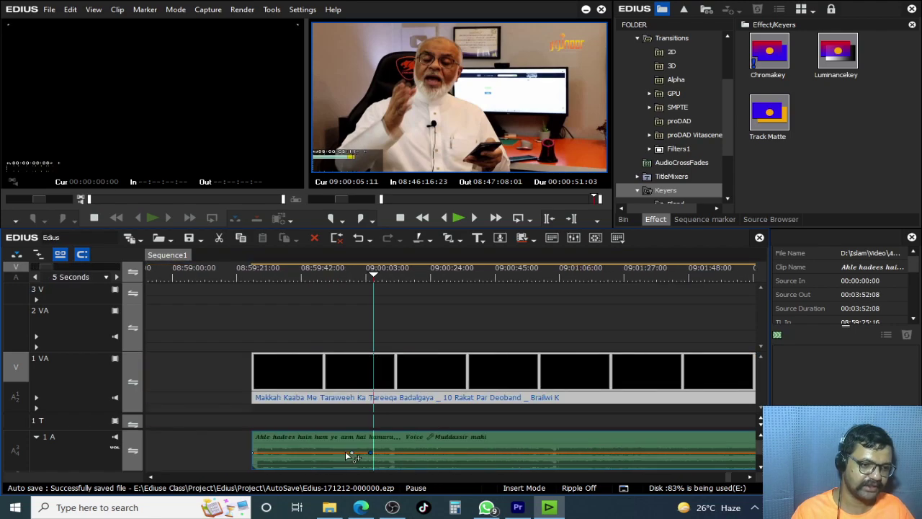
right_click(361, 454)
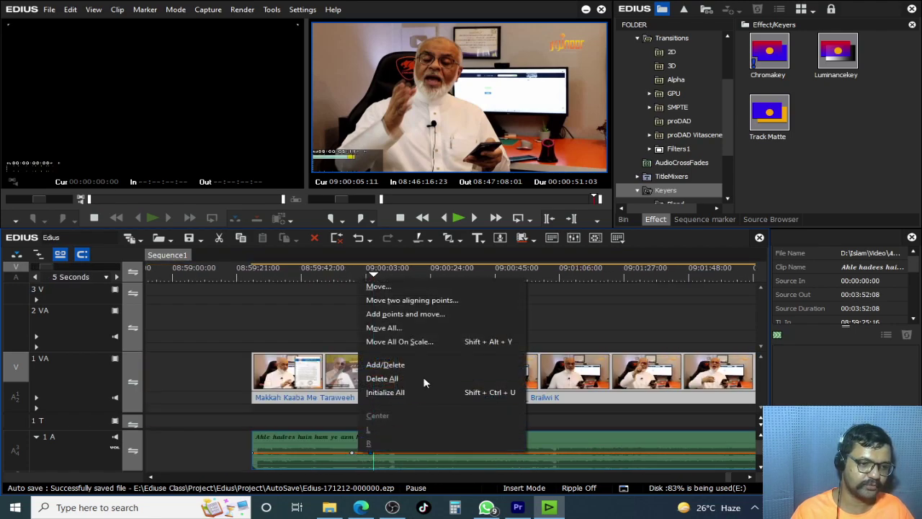
left_click(453, 307)
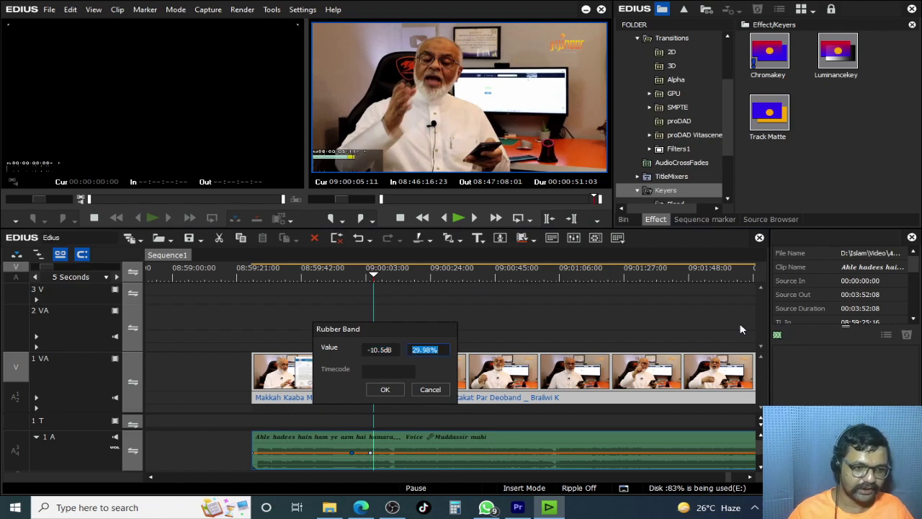
key("Return")
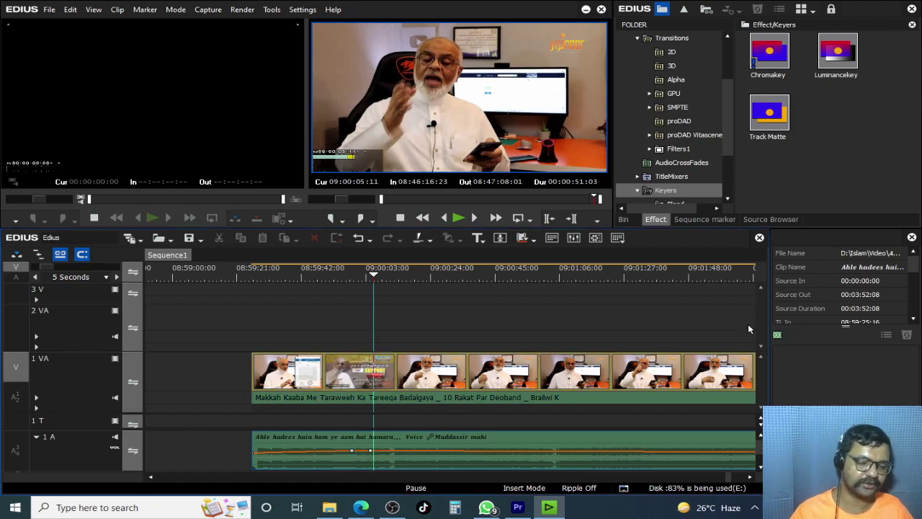
left_click_drag(375, 287, 498, 310)
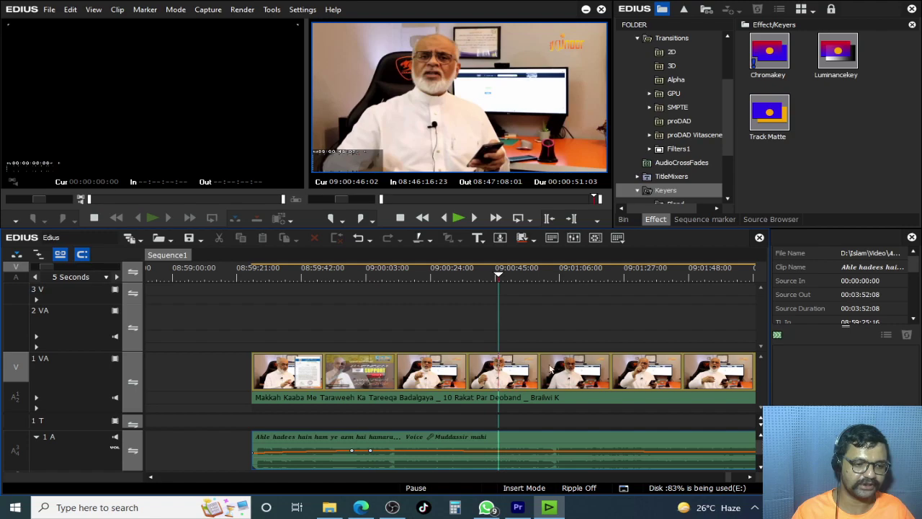
key("ctrl+z")
- Add outer volume points to the 1 A audio rubber band just outside the existing pair, at 08:59:57:09 and 09:00:05:07
left_click(355, 277)
scroll(376, 457, "up", 4)
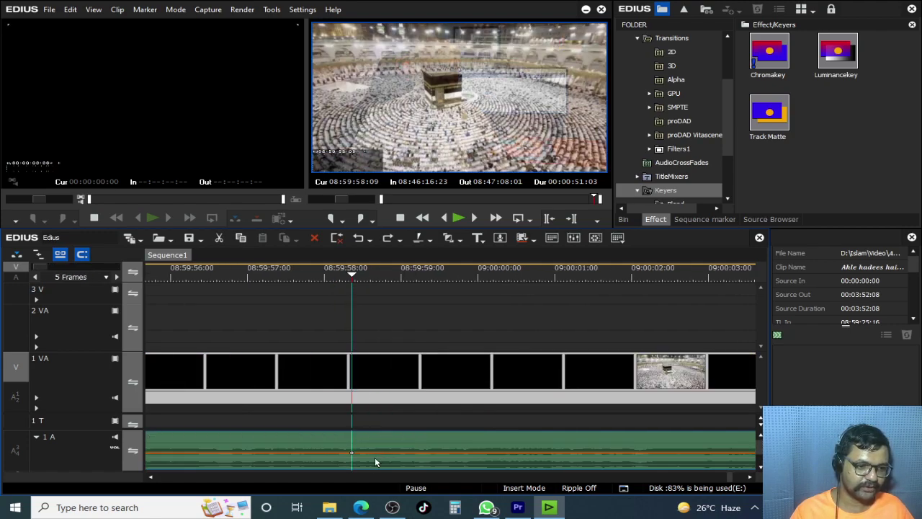
scroll(373, 456, "down", 2)
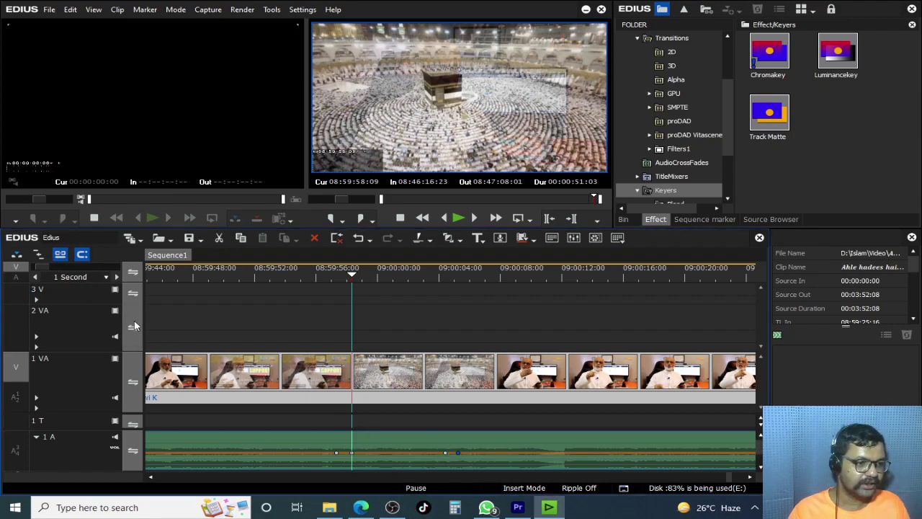
- Raise the 1 A audio volume between the two inner points with Move two aligning points
left_click_drag(341, 280, 535, 274)
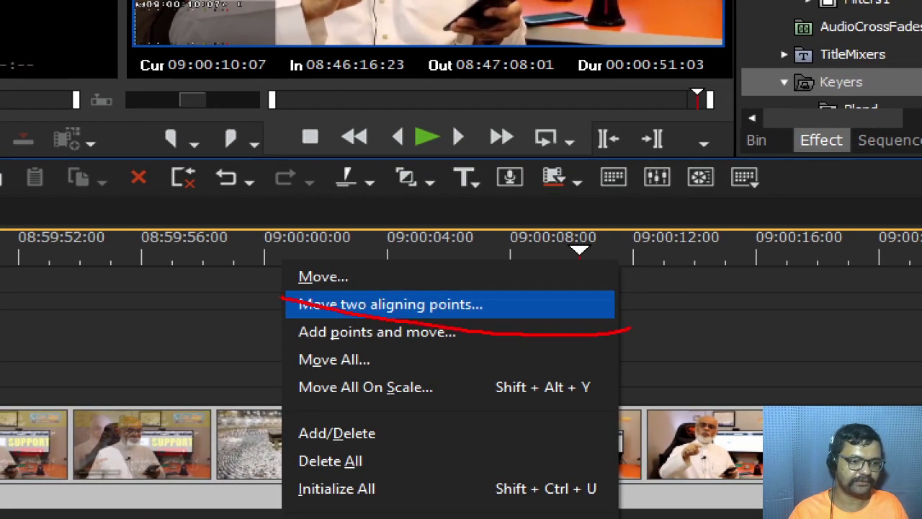
mouse_move(630, 329)
left_mouse_down()
mouse_move(441, 267)
mouse_move(175, 341)
left_mouse_up()
key("Escape")
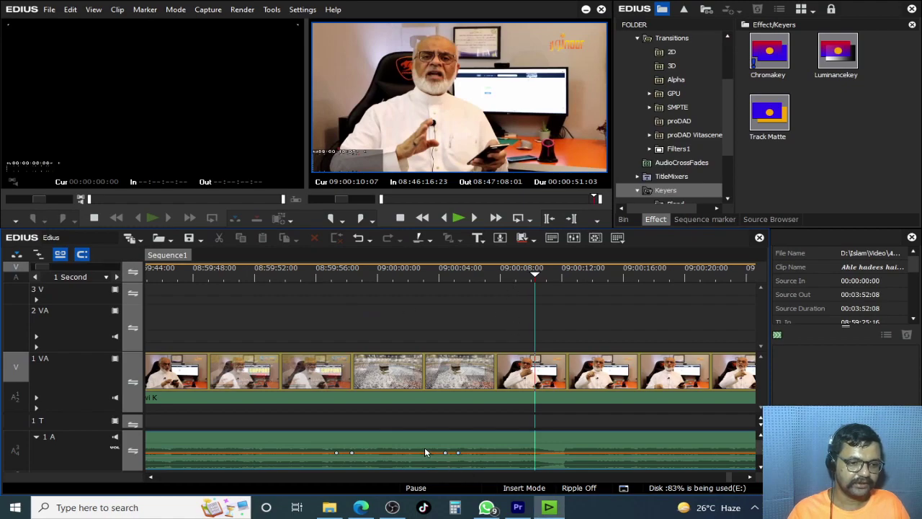
right_click(414, 457)
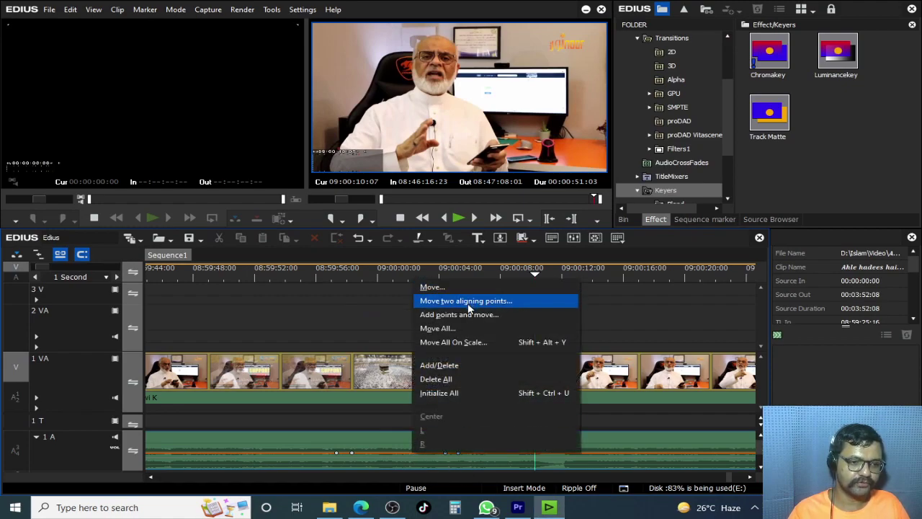
left_click(468, 301)
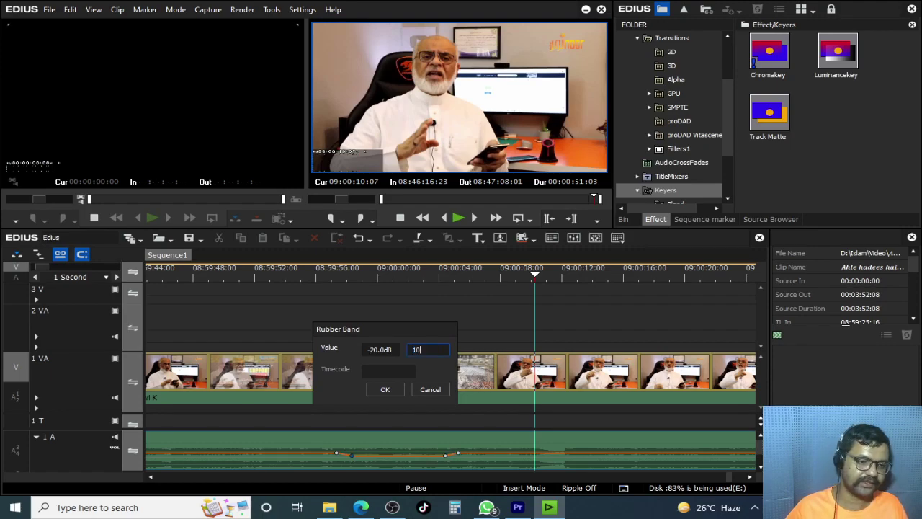
key("Return")
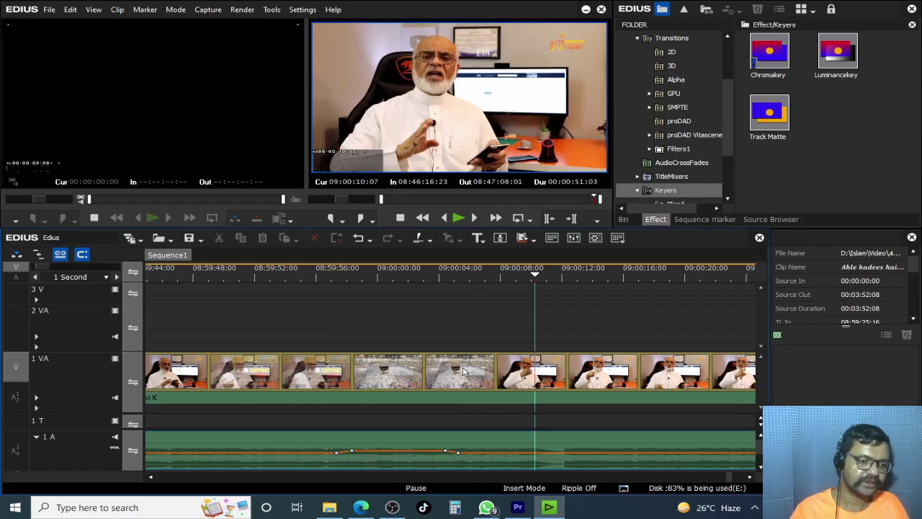
- Play back the Kaaba section from just before the first volume point to check the raised background audio
left_click(331, 273)
key("space")
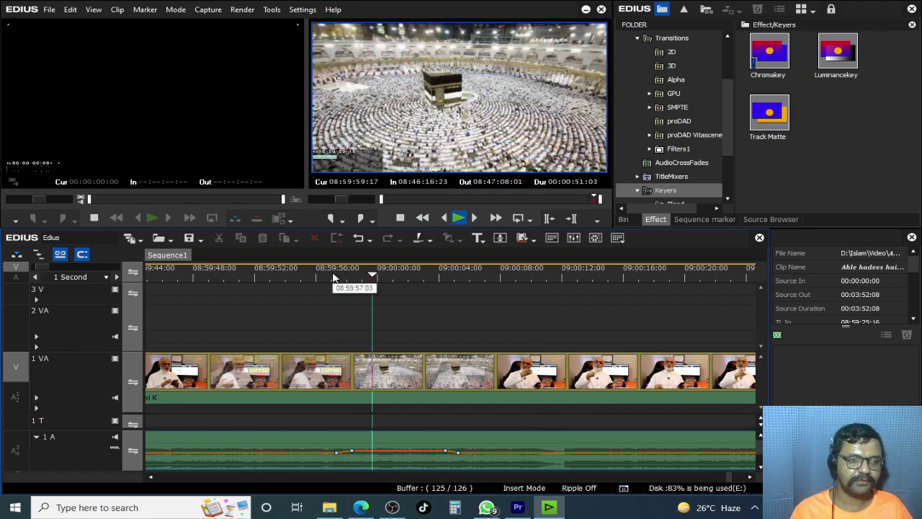
key("space")
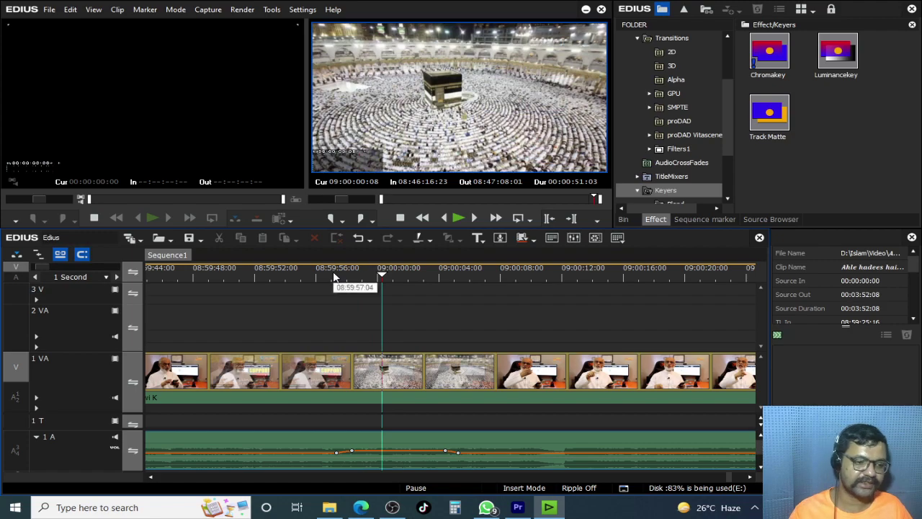
- Expand the 1 VA audio and add a volume point at 08:59:57:09, aligned with the first 1 A point
scroll(371, 323, "up", 1)
left_click_drag(293, 276, 274, 279)
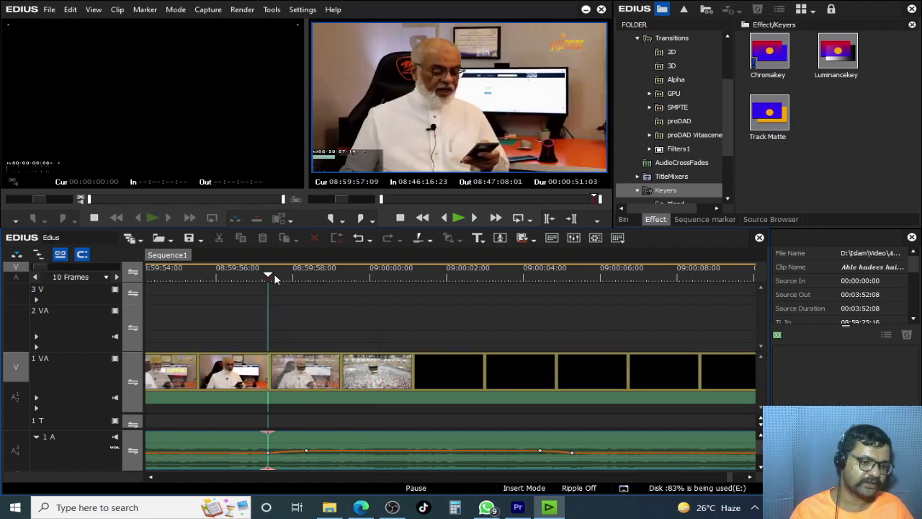
left_click(36, 397)
left_click_drag(760, 376, 759, 387)
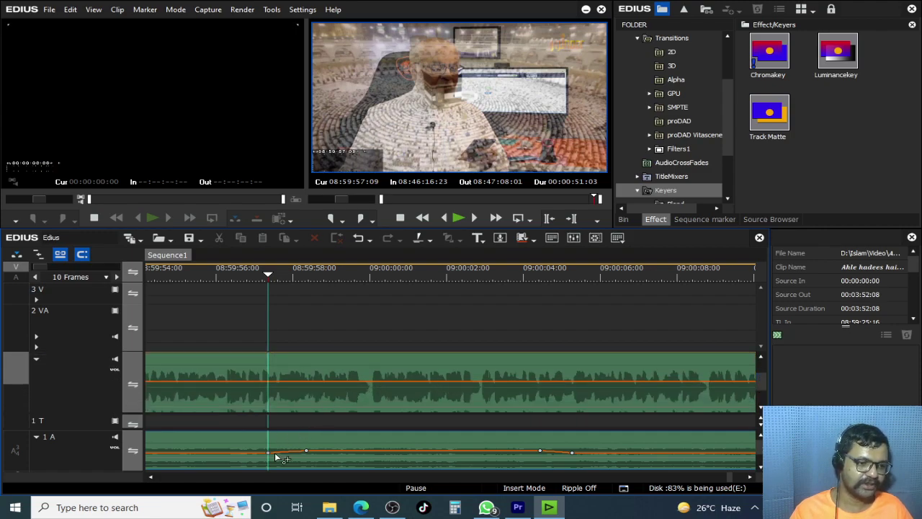
left_click(268, 379)
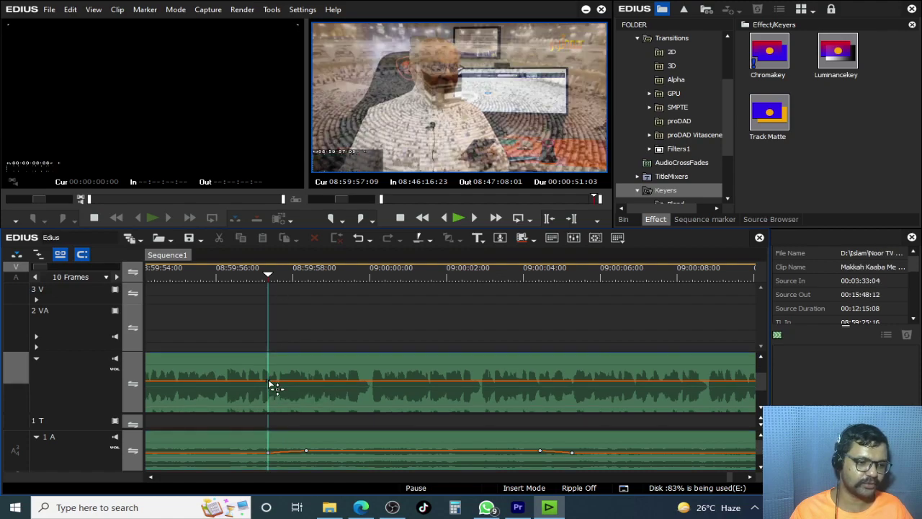
- Add three more volume points to the 1 VA audio, aligned with the remaining 1 A points at about 08:59:58:09, 09:00:04:11 and 09:00:05:07
left_click(285, 275)
left_click_drag(286, 274, 298, 276)
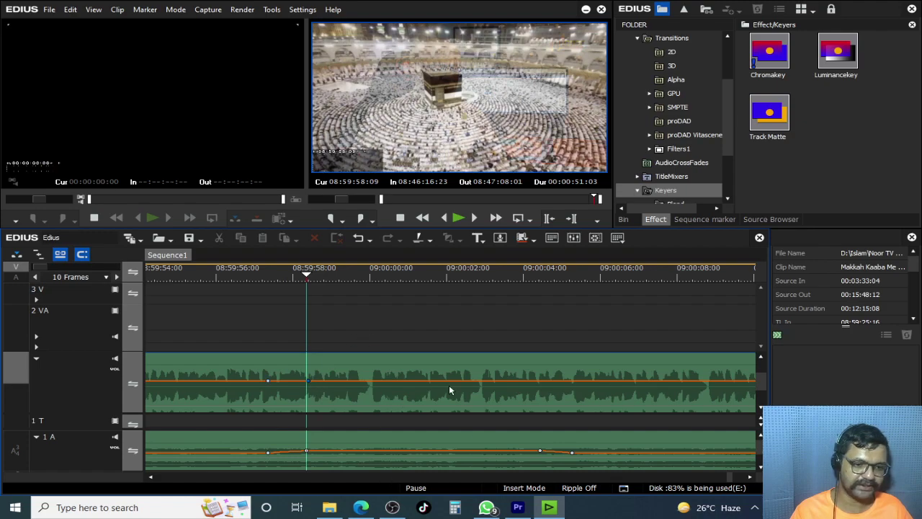
left_click_drag(354, 273, 573, 395)
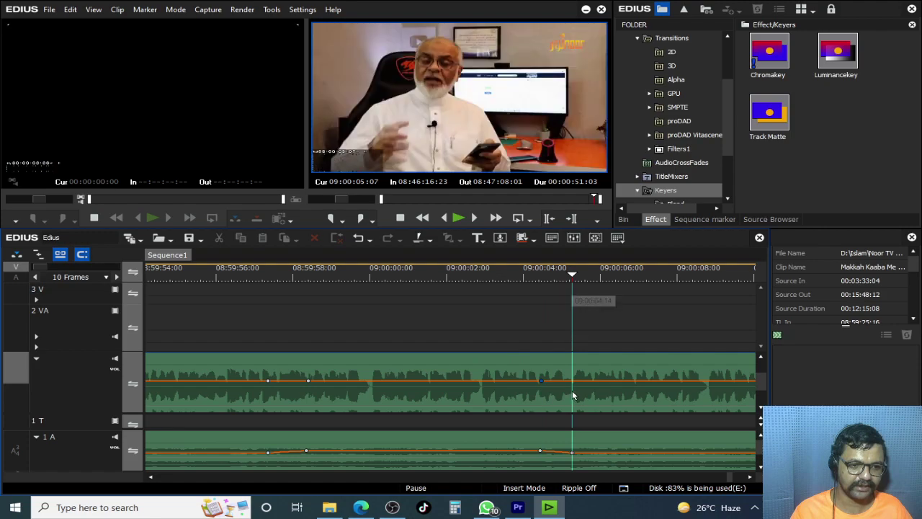
left_click_drag(360, 276, 383, 333)
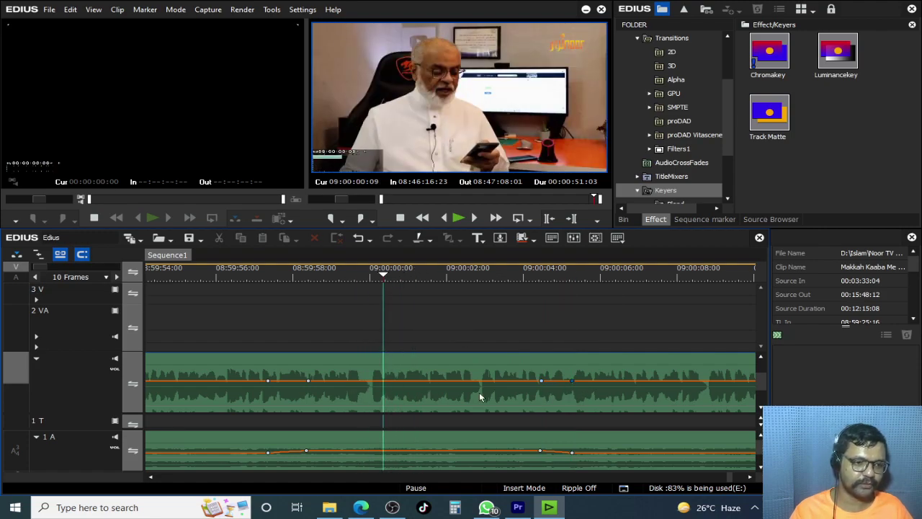
- Try to set the 1 VA audio rubber band to 0% with Move All
right_click(385, 384)
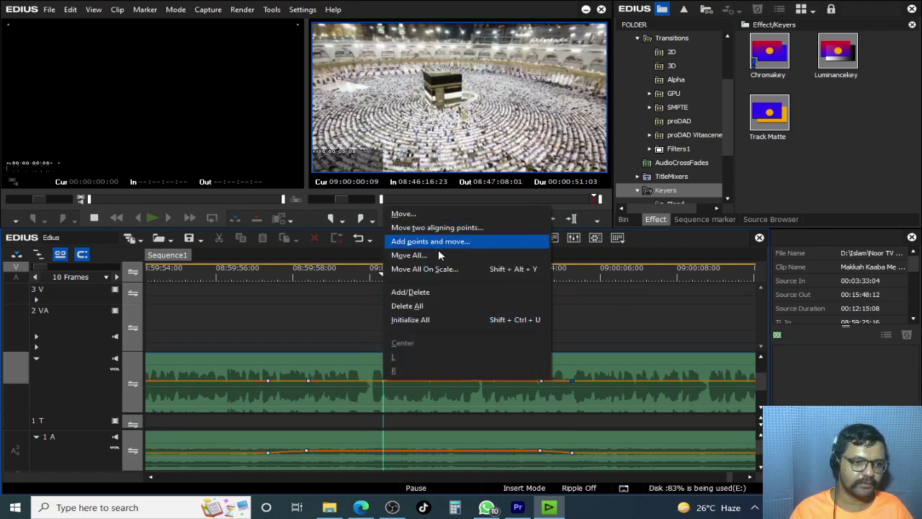
left_click(439, 255)
type("0")
key("Return")
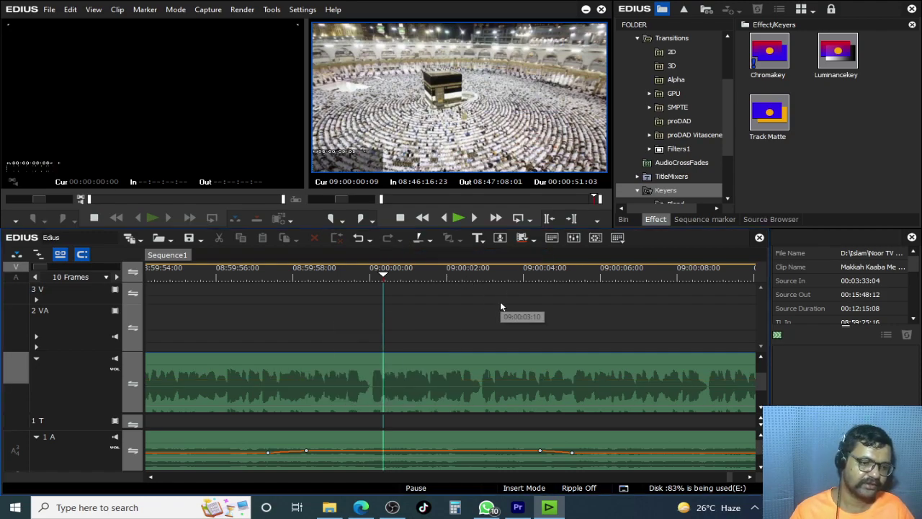
- Lower the 1 VA audio volume between its two inner points with Move two aligning points
right_click(421, 386)
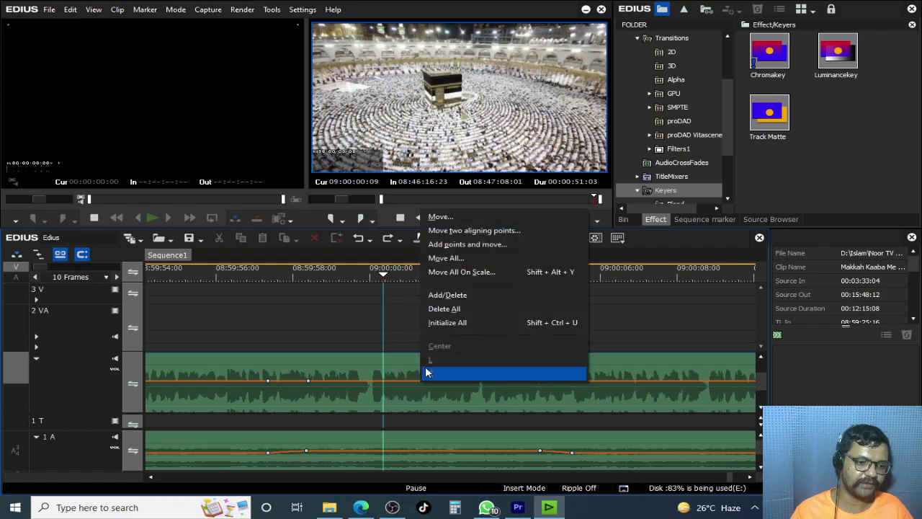
left_click(472, 230)
type("1")
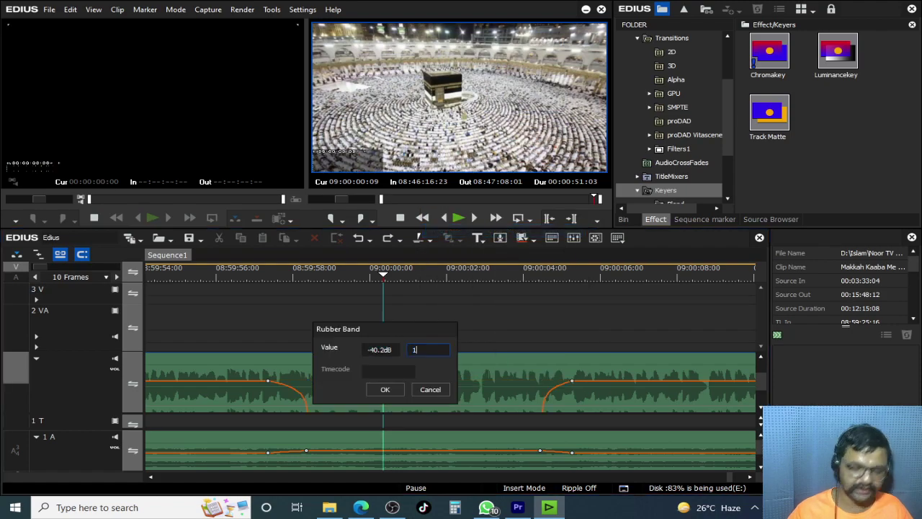
key("Return")
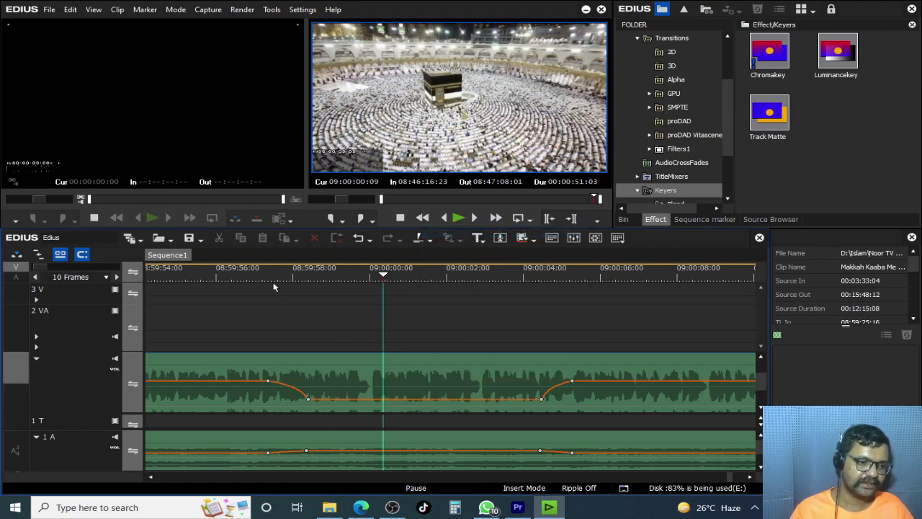
- Play back from 08:59:57:00 to check the lowered talking audio over the Kaaba footage
left_click(254, 270)
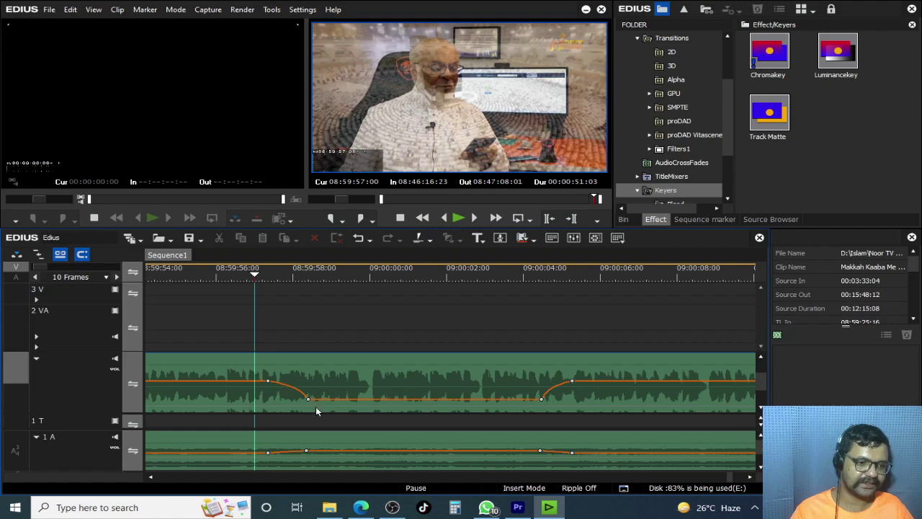
key("space")
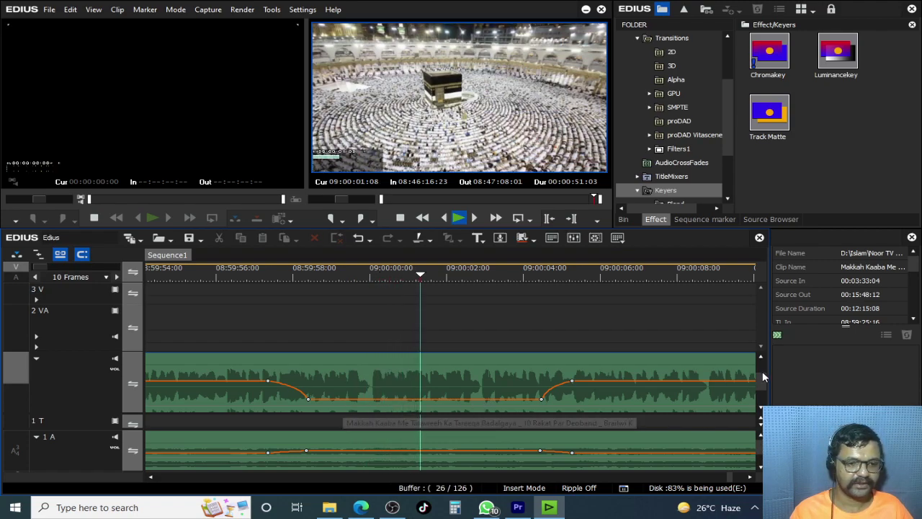
key("space")
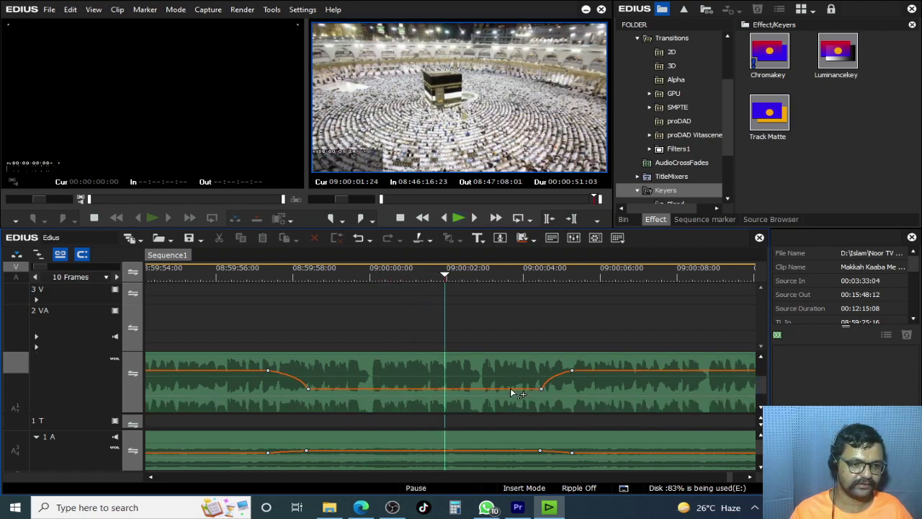
- Set the 1 VA audio volume between the inner points to 0% with Move two aligning points, and enlarge the timeline area
right_click(510, 387)
left_click(587, 228)
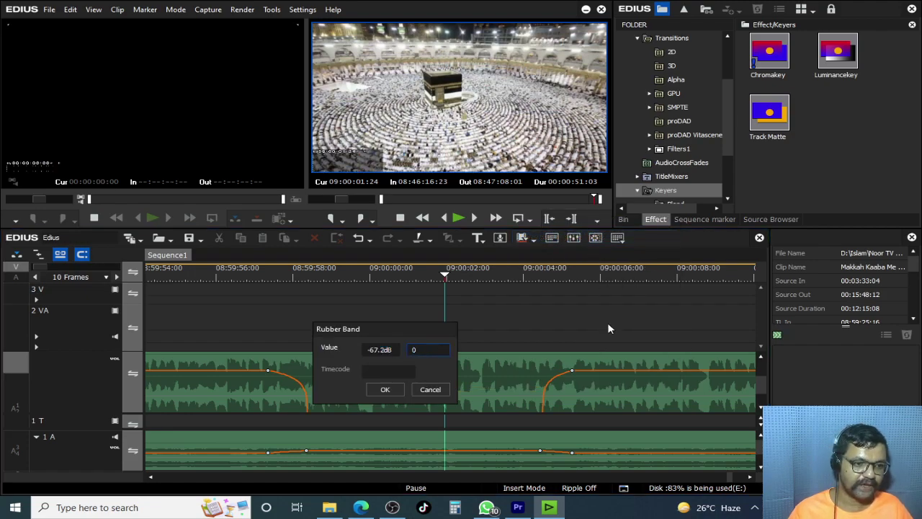
left_click(386, 392)
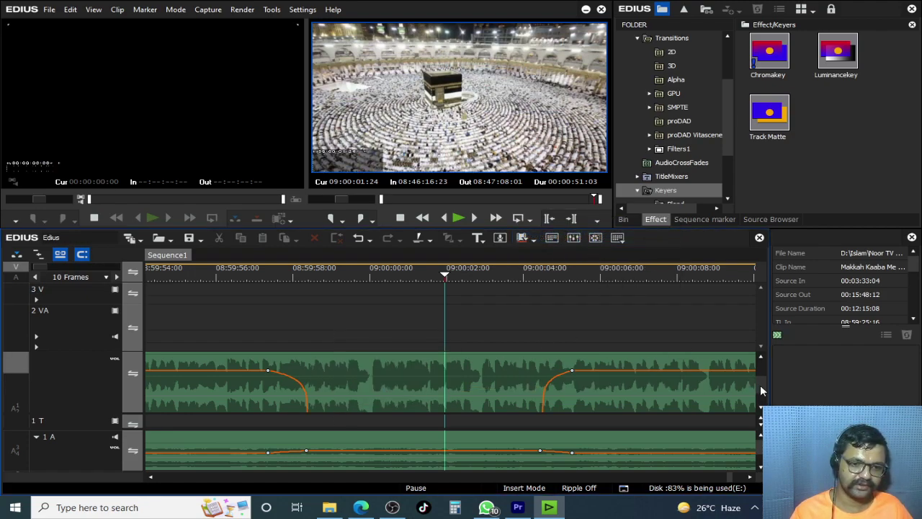
scroll(762, 389, "down", 2)
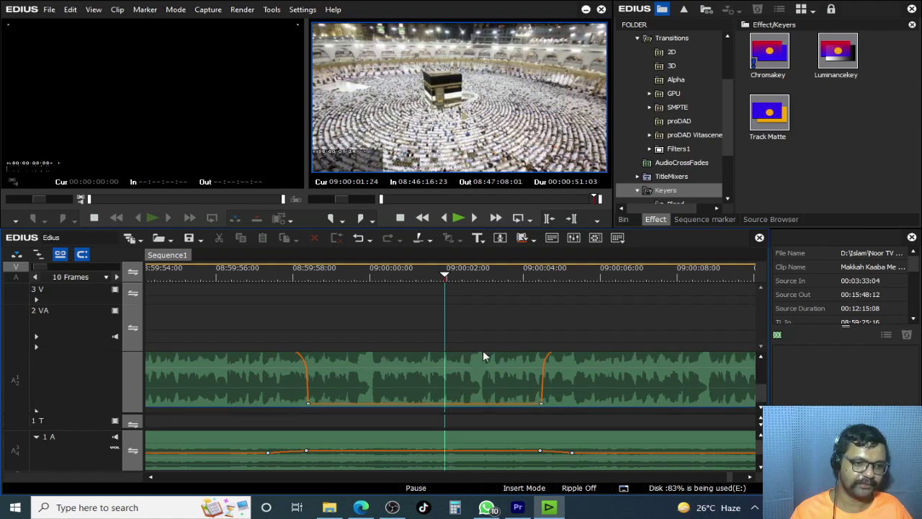
left_click_drag(629, 228, 645, 164)
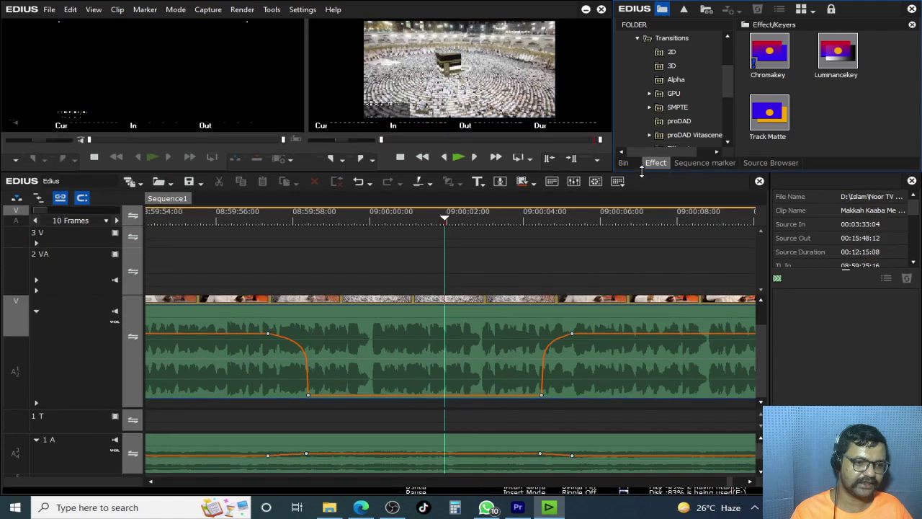
- Play back the mix from the first volume point through the Kaaba section to check the muted speech and raised background audio
left_click(271, 220)
key("space")
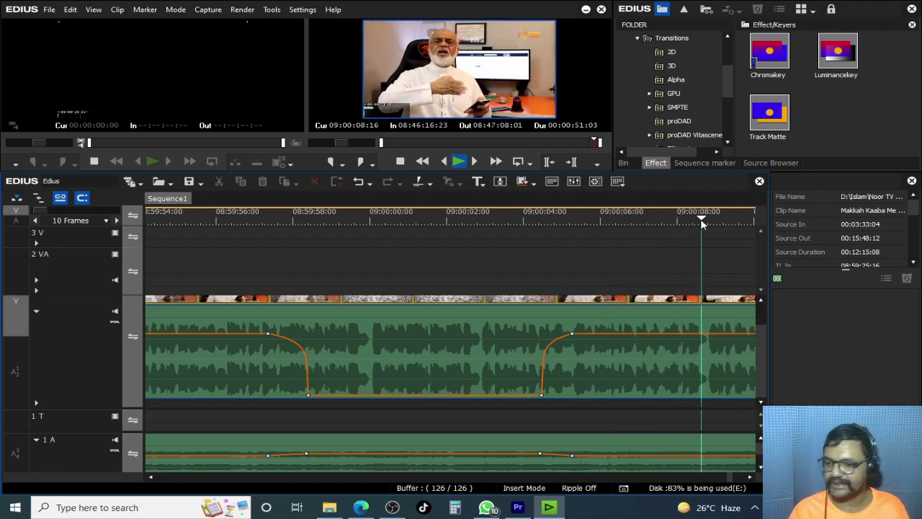
left_click_drag(454, 223, 395, 272)
- Collapse the 1 VA audio display and show a wider stretch of the timeline around 09:00:12:13
left_click(36, 311)
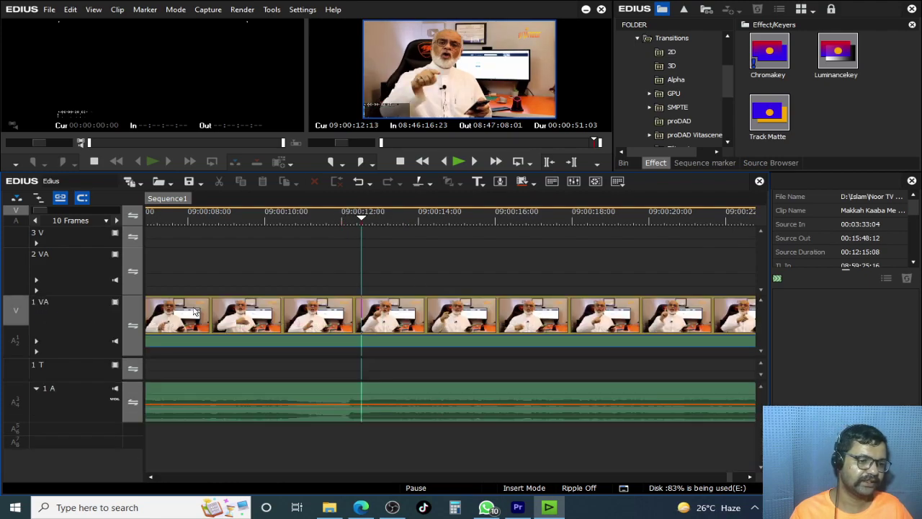
scroll(341, 373, "down", 4)
scroll(347, 380, "up", 1)
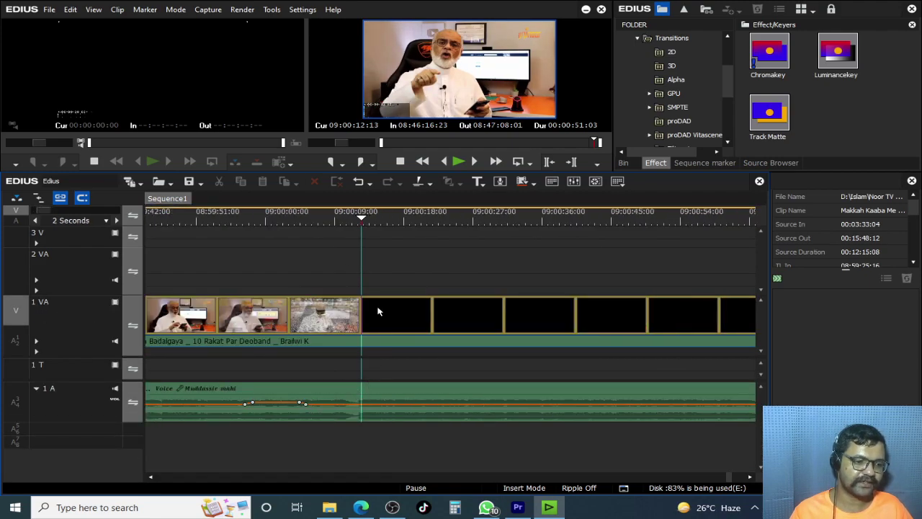
- Play back the talking footage after the Kaaba section and split the 1 VA clip at 09:00:21:07
left_click(365, 225)
key("space")
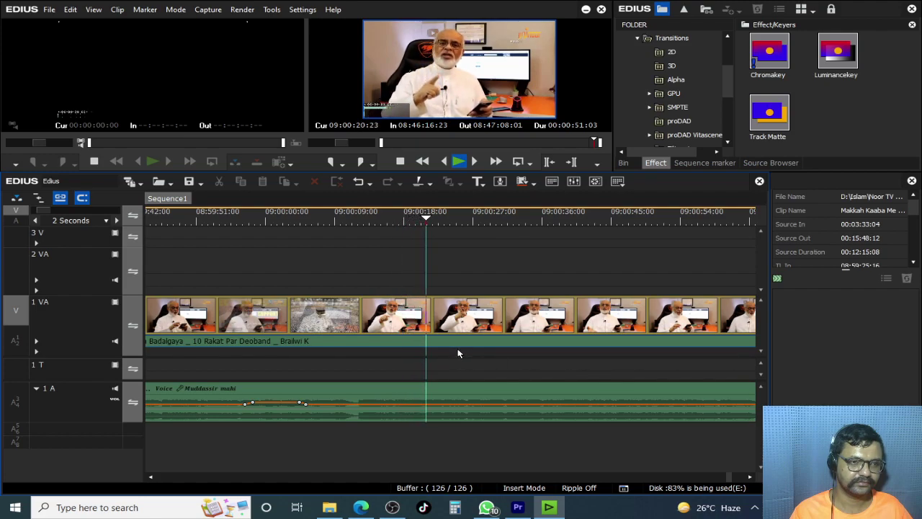
key("space")
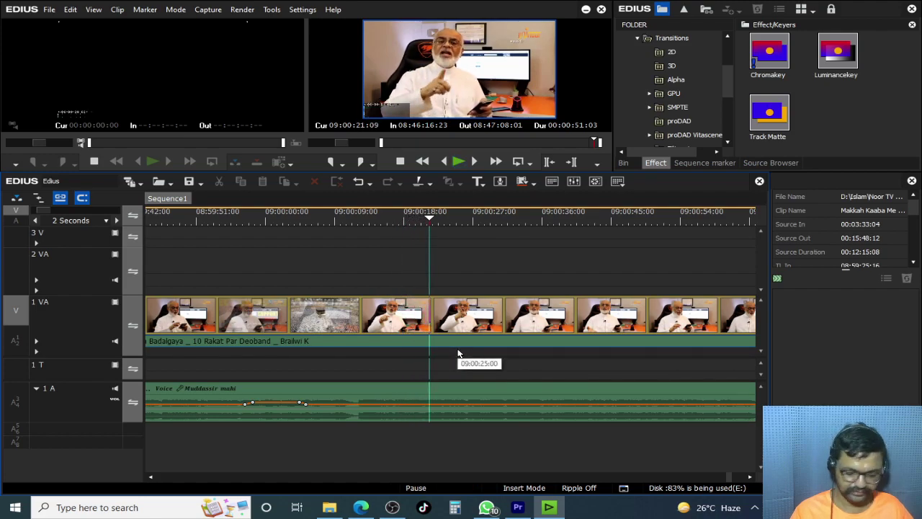
left_click(408, 243)
key("space")
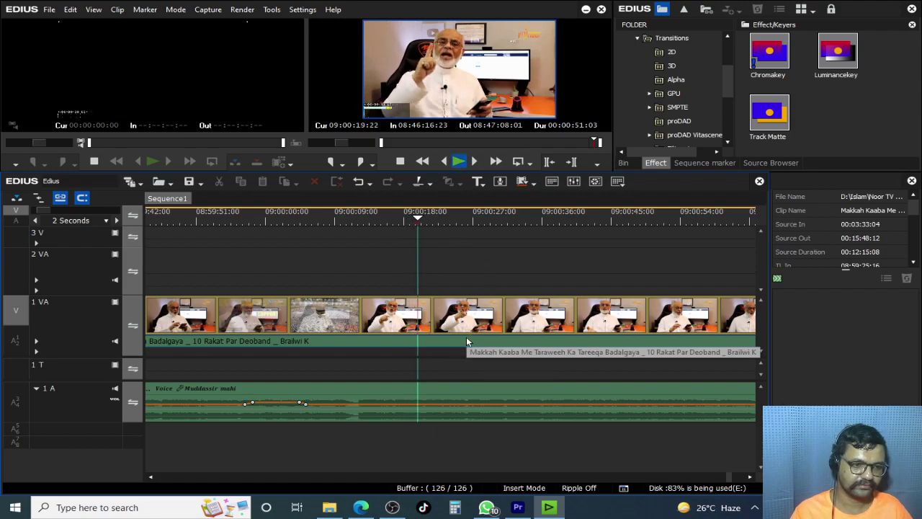
key("space")
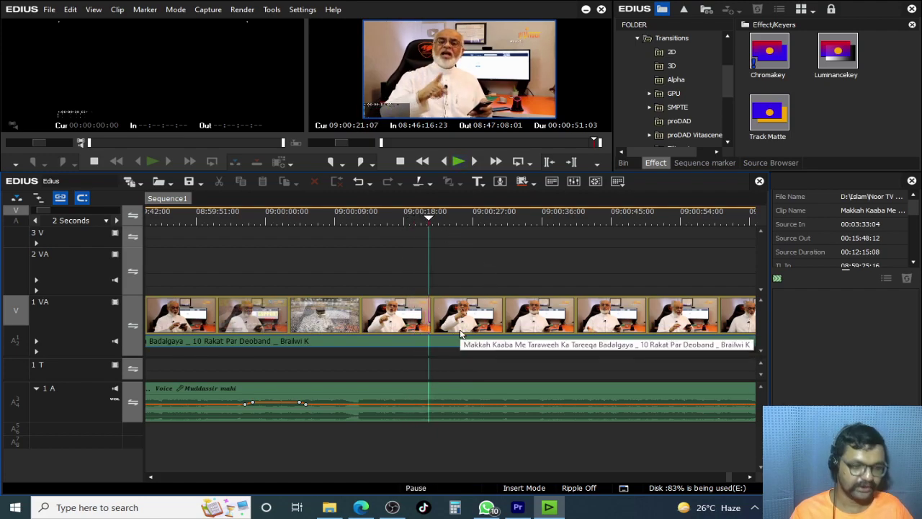
left_click(461, 333)
key("c")
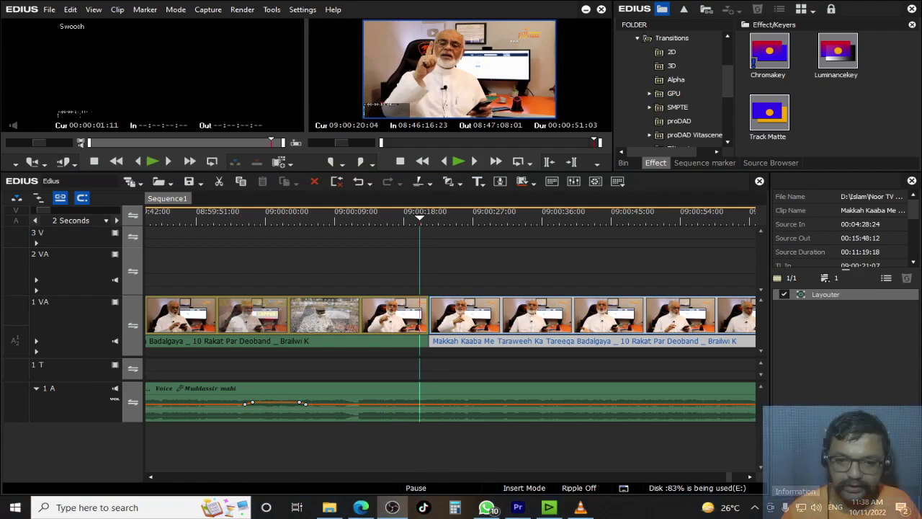
- Preview the Swoosh sound effect, and play back the sequence from 09:00:18:03 across the new cut
double_click(133, 71)
key("Escape")
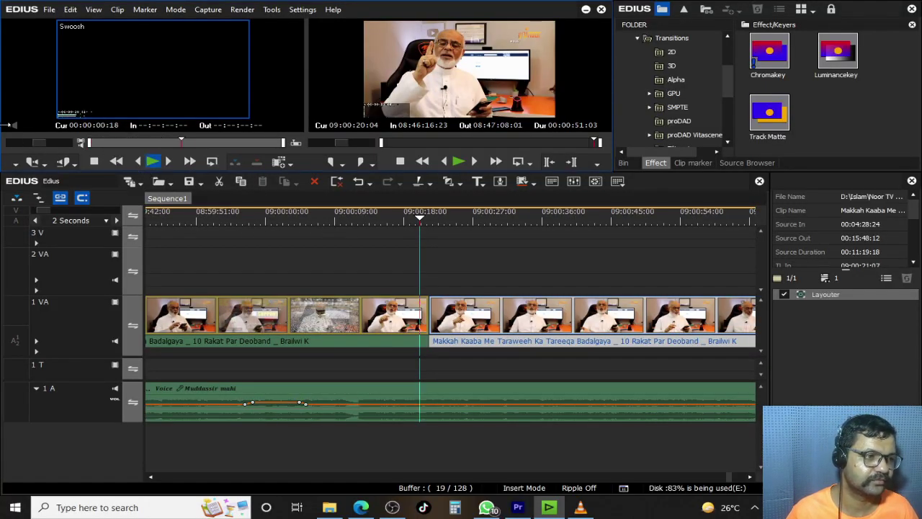
left_click(405, 222)
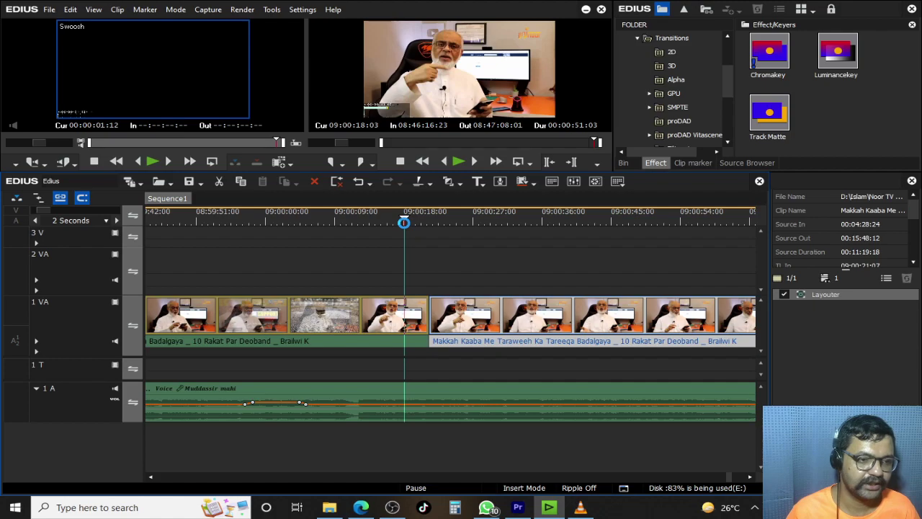
key("space")
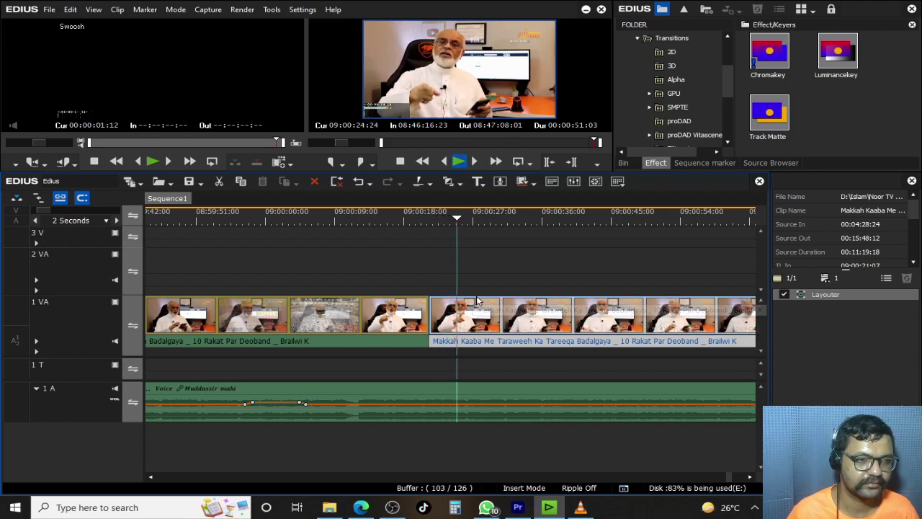
- Split the 1 VA talking clip at 09:00:38:20 and return the playhead to that cut at a 0.5 Second scale
left_click(750, 476)
left_click(750, 477)
left_click(750, 477)
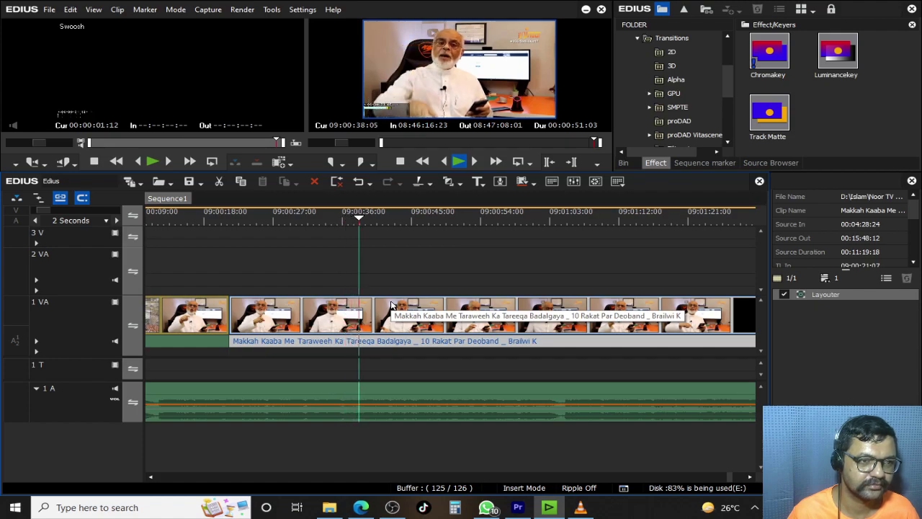
key("c")
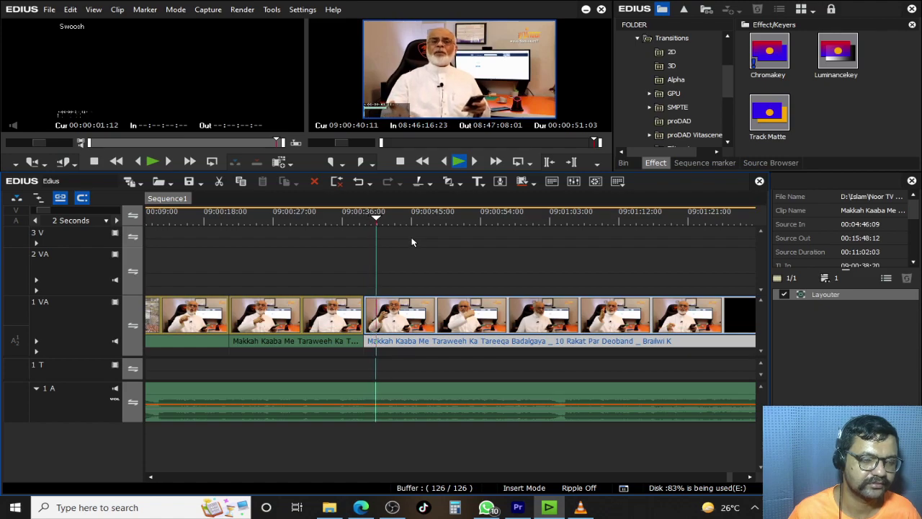
key("space")
left_click(359, 220)
scroll(397, 296, "up", 2)
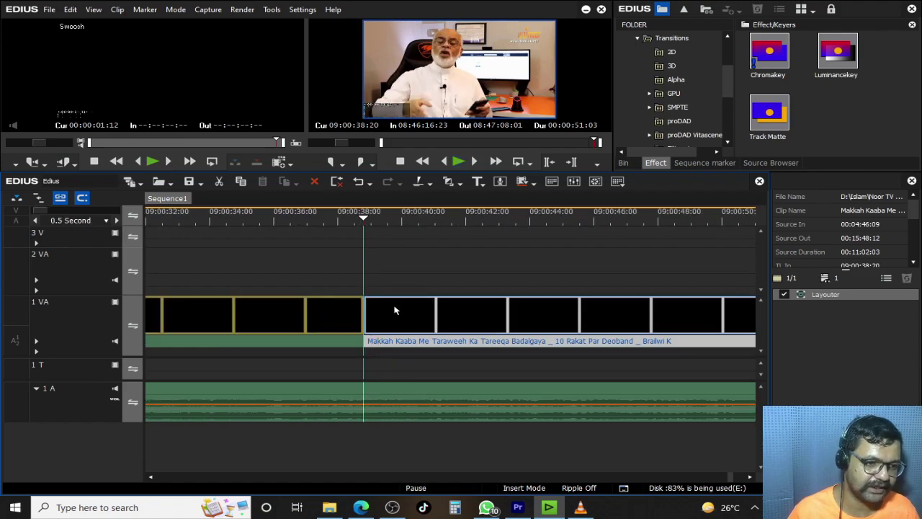
- Add one new audio track above the background audio track for the Swoosh sound effect
left_click_drag(112, 102, 362, 416)
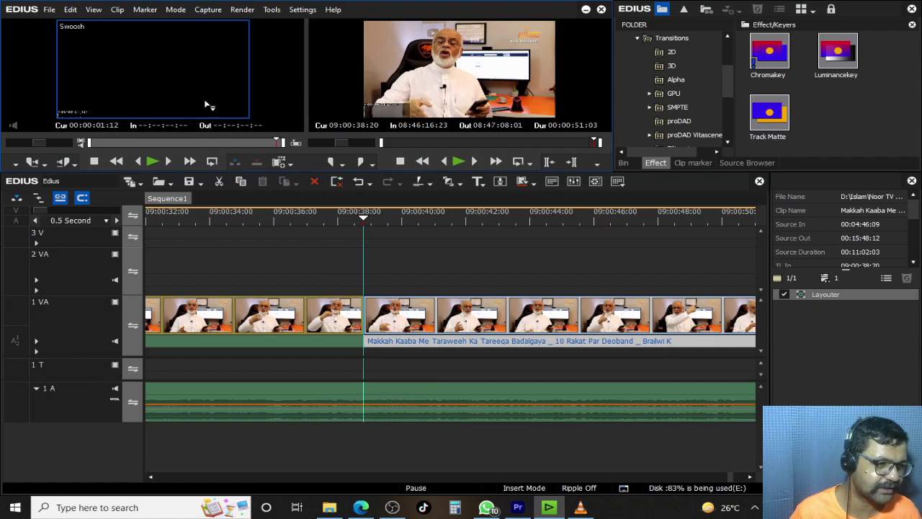
left_click(61, 410)
right_click(61, 410)
mouse_move(180, 323)
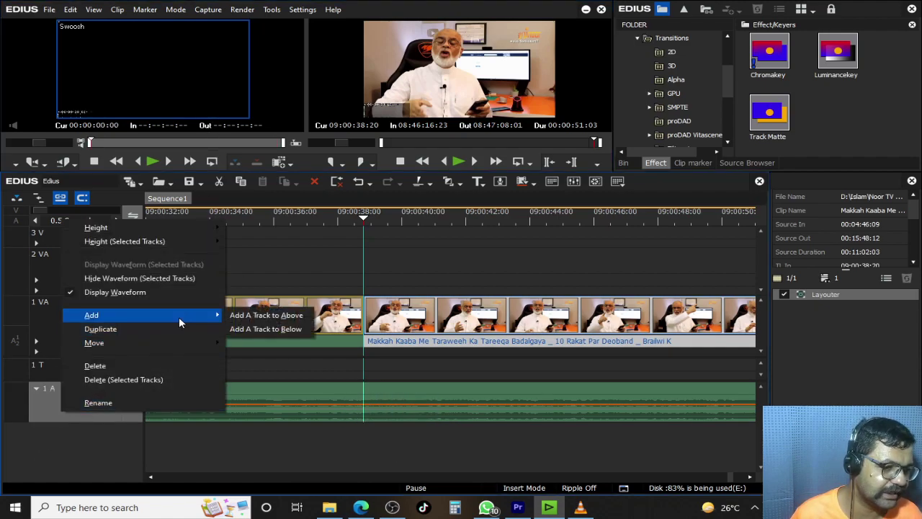
left_click(291, 328)
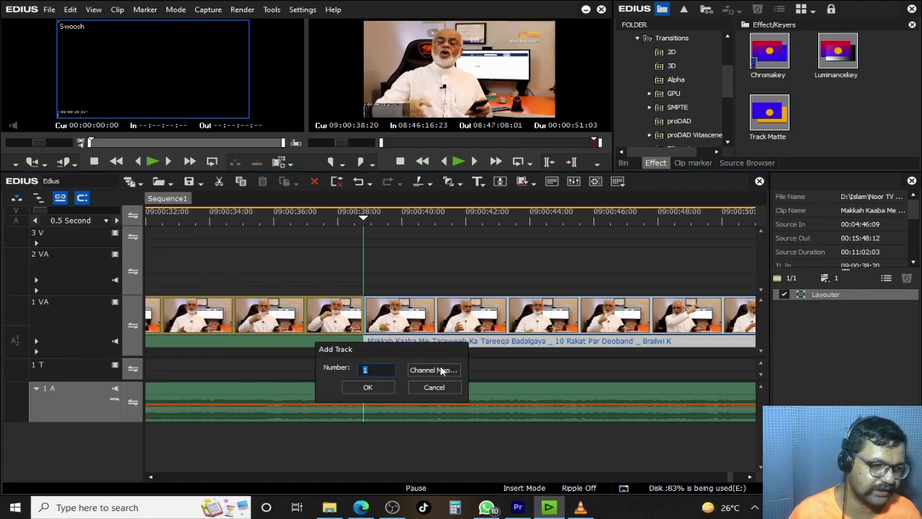
key("Return")
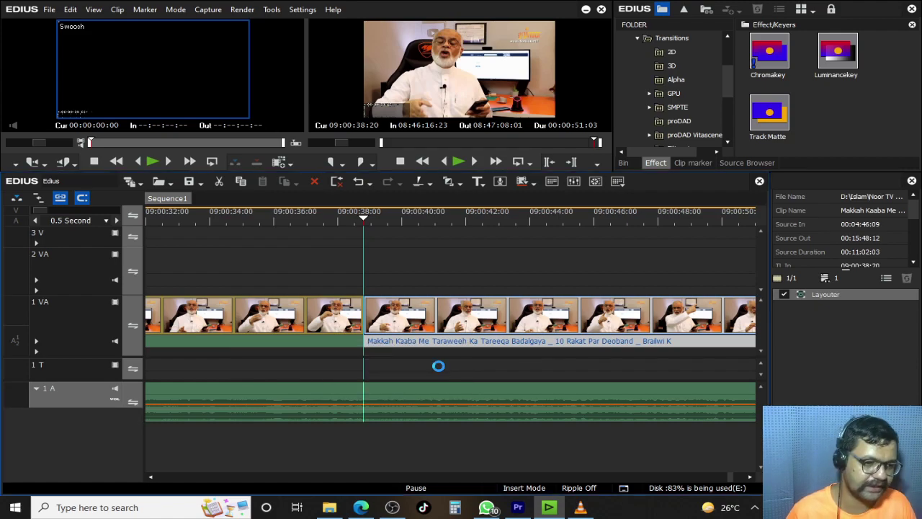
- Place the Swoosh clip on the new 1 A track from 09:00:38:07, overlapping the latest cut, and expand the track
left_click(52, 390)
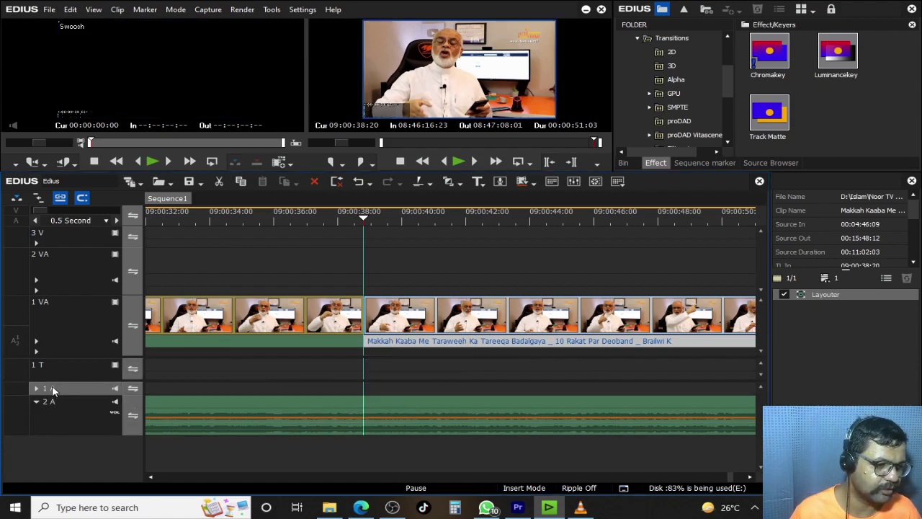
left_click(189, 70)
left_click_drag(348, 389, 349, 389)
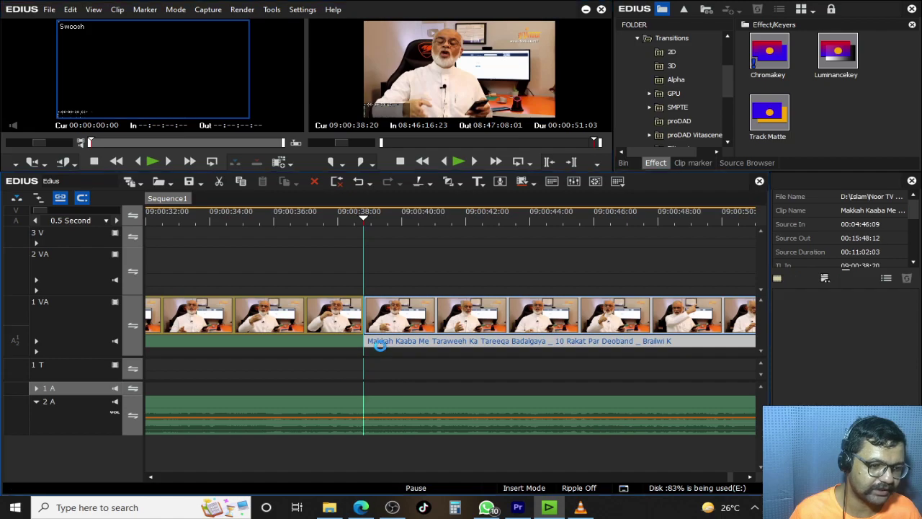
left_click(35, 388)
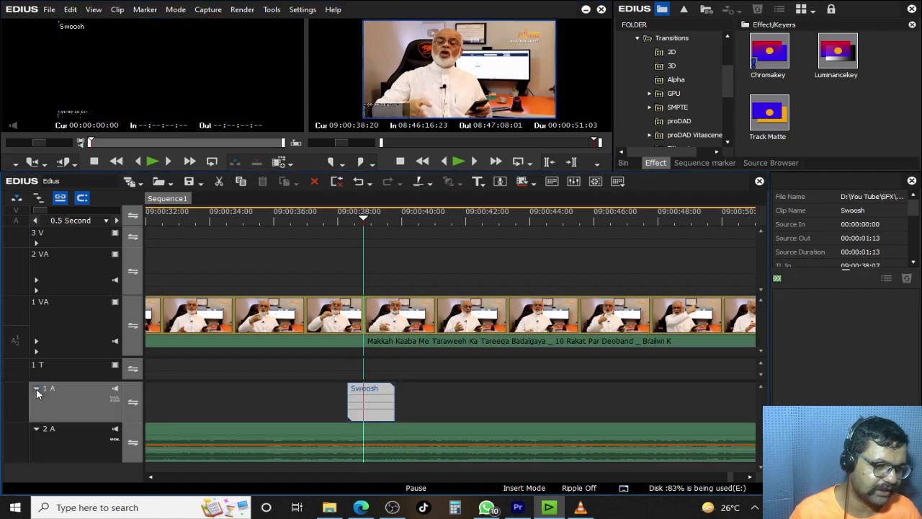
- Show the volume line on track 1 A, trim Swoosh to 00:00:01:02 and start it at 09:00:38:11
scroll(416, 399, "up", 2)
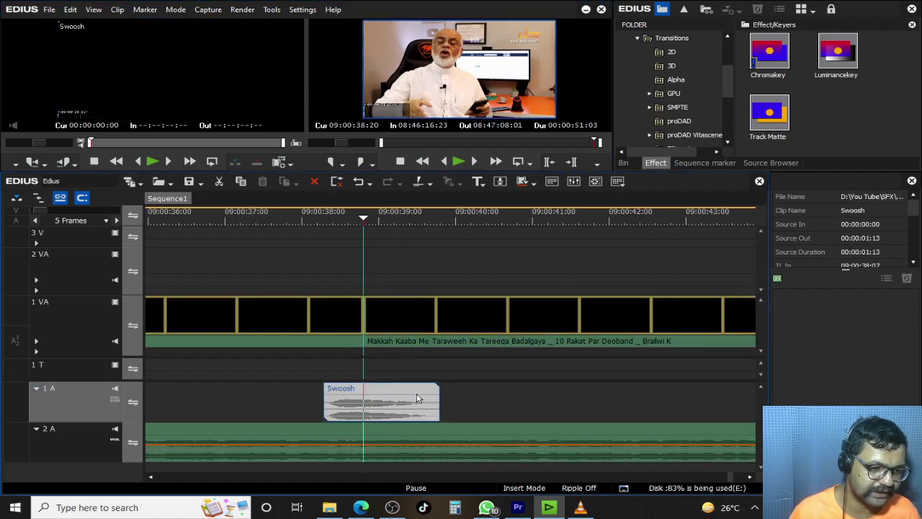
left_click(114, 399)
left_click_drag(434, 396, 396, 398)
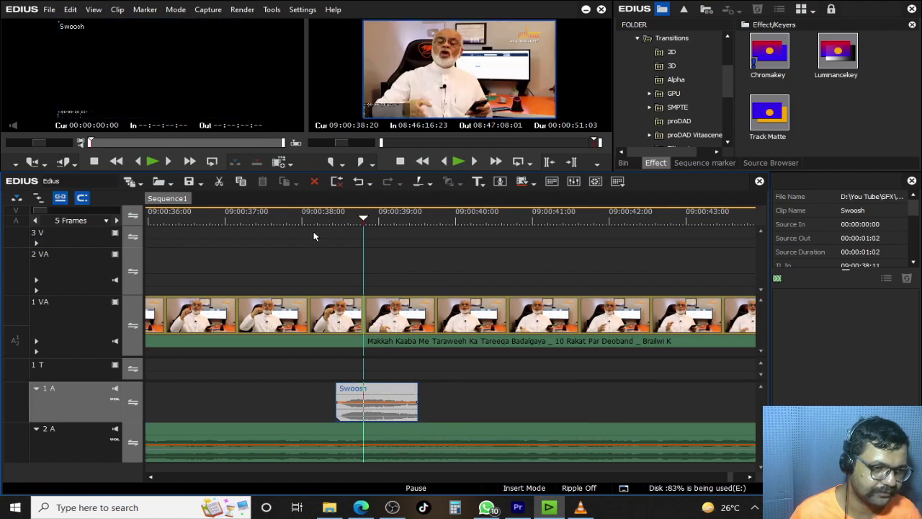
- Play back the cut repeatedly from just before the Swoosh clip to check the sound effect's timing
key("space")
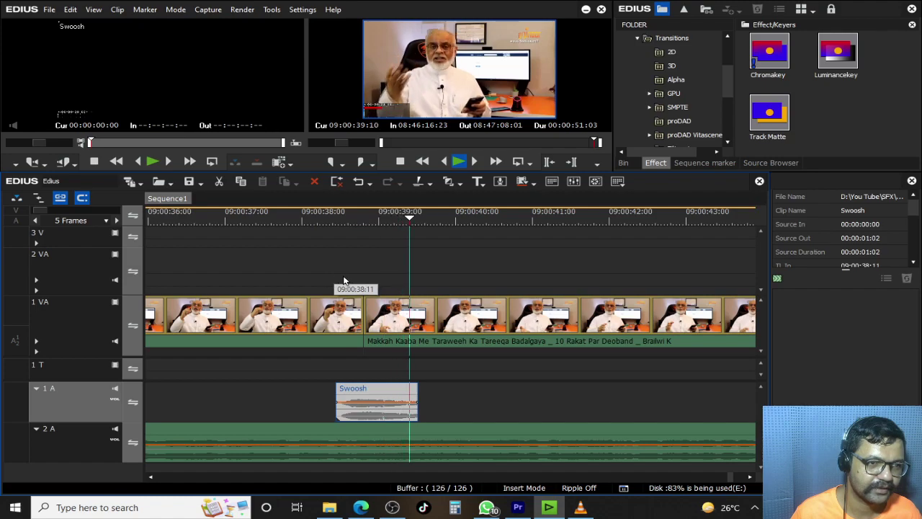
left_click(311, 221)
key("space")
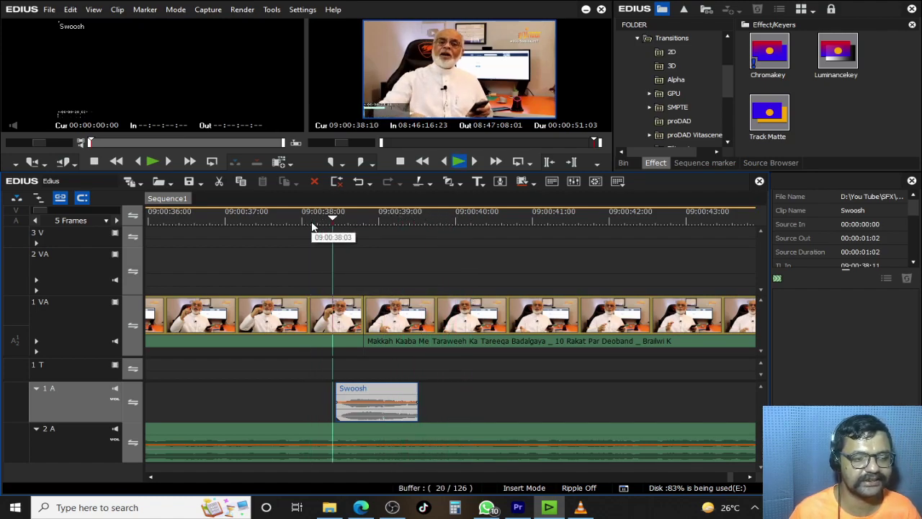
left_click(318, 221)
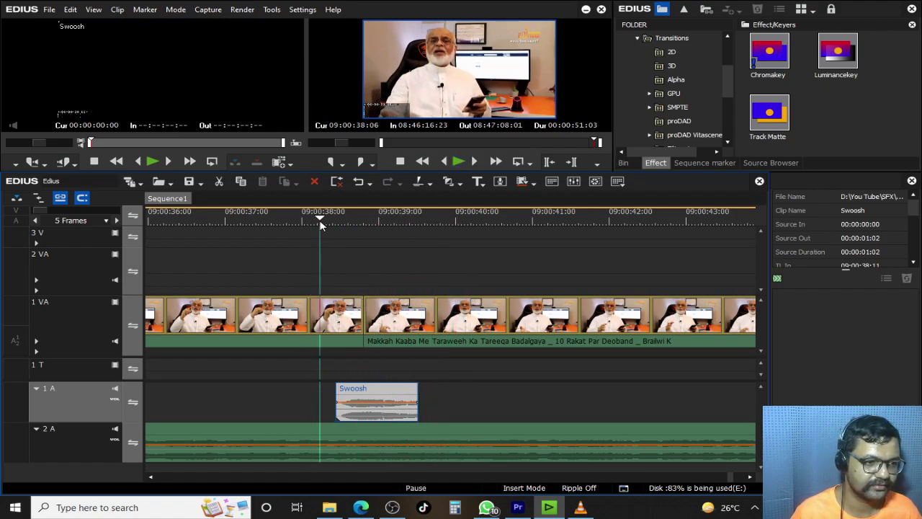
key("space")
key("space")
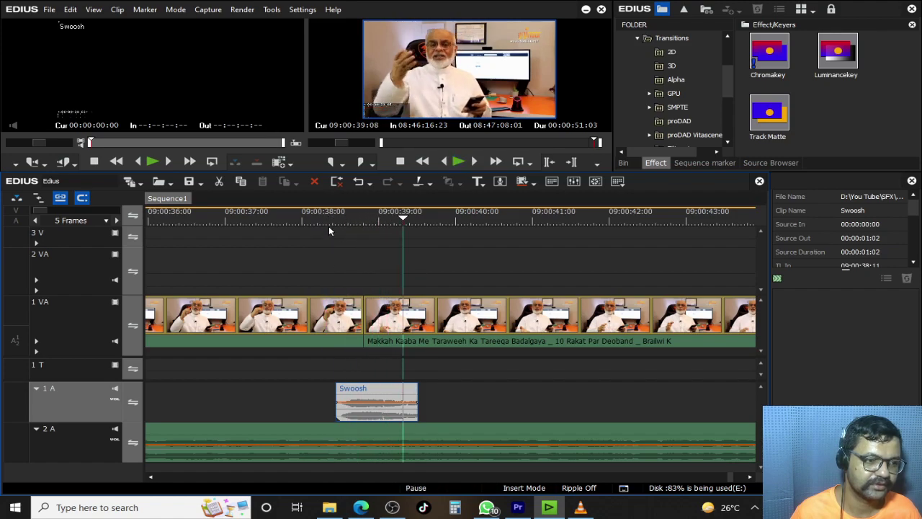
- Play over the Swoosh clip and split the 1 VA talking clip at 09:00:39:03 to isolate a short piece
left_click(329, 226)
left_click_drag(330, 221, 323, 219)
key("space")
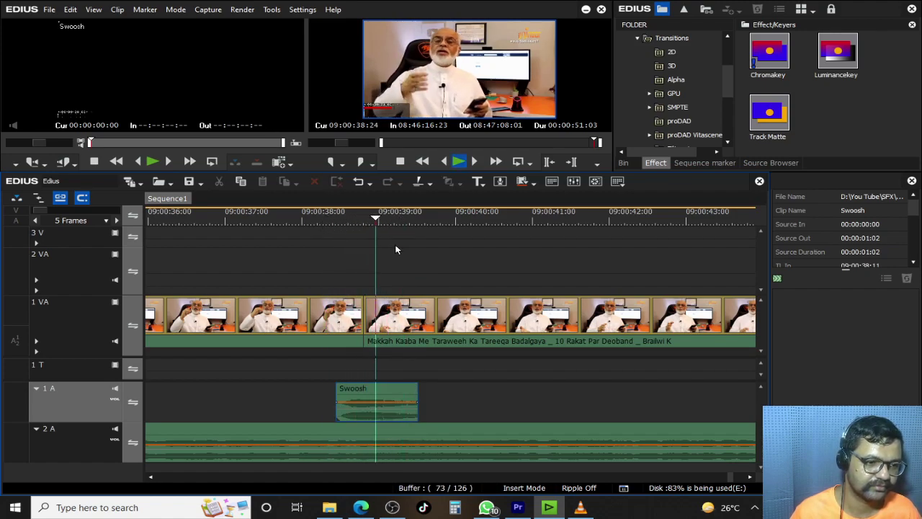
key("space")
left_click(373, 328)
key("c")
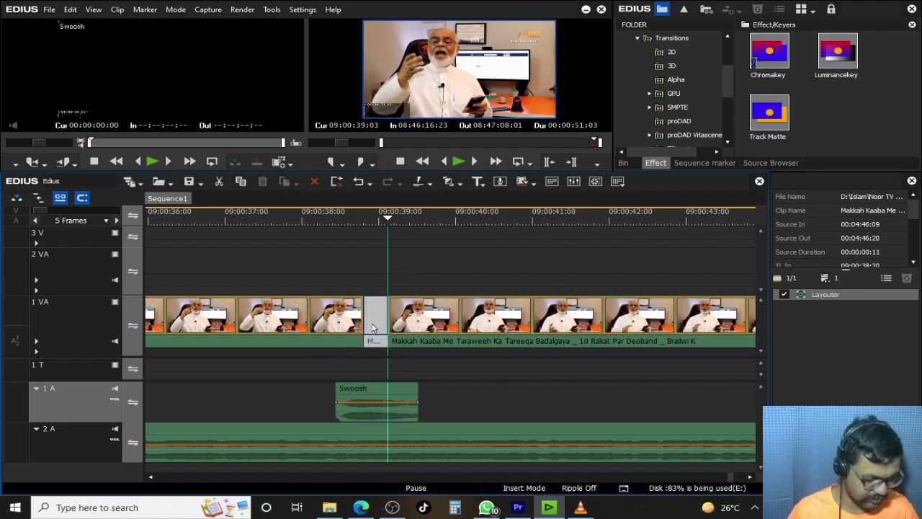
- Copy the short 1 VA piece onto track 2 VA at 09:00:38:20, directly above the original
key("Page_Up")
left_click(81, 280)
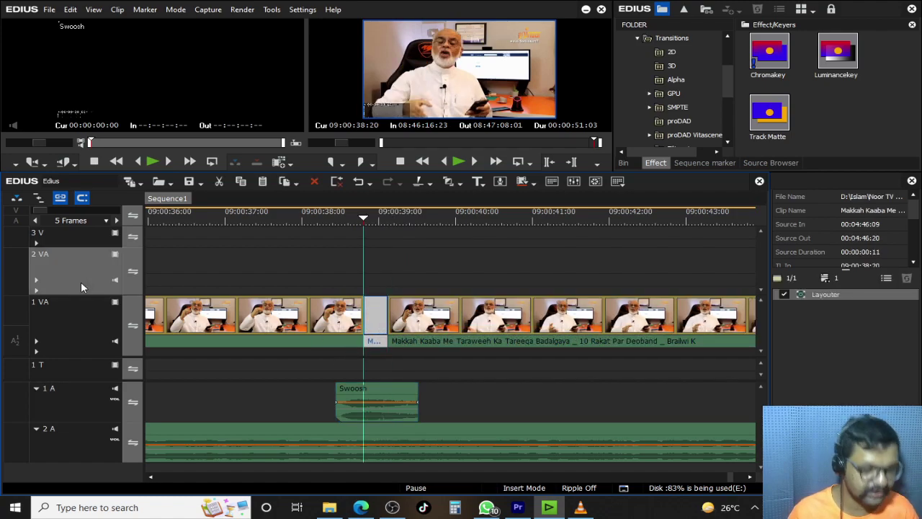
key("ctrl+x")
key("ctrl+v")
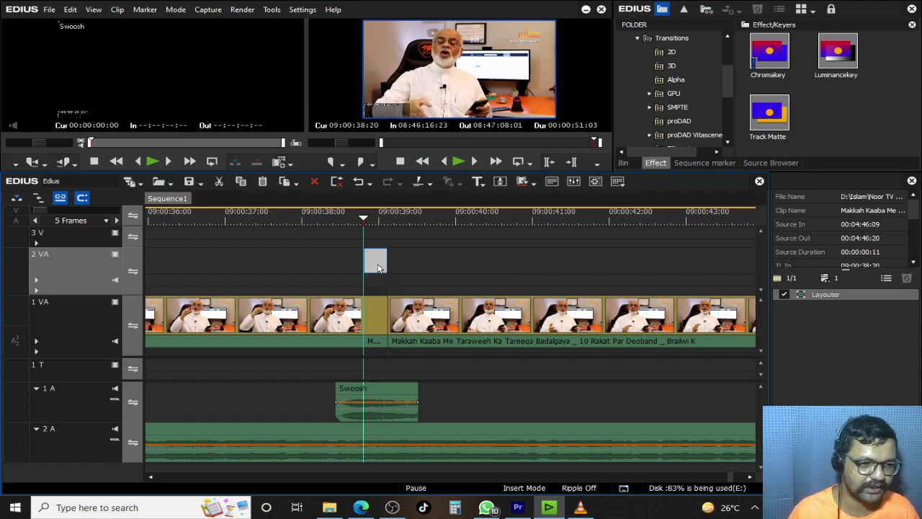
- Play back the stacked short clips together with the Swoosh sound
key("space")
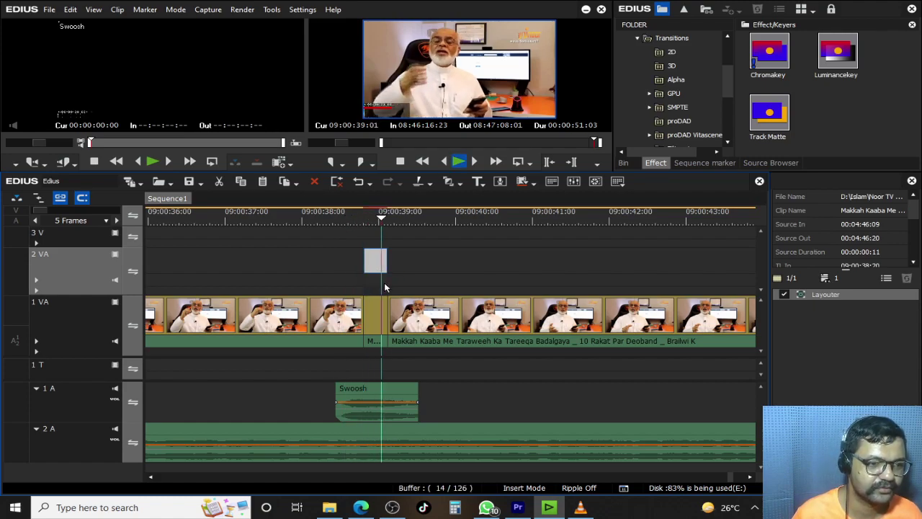
left_click(350, 216)
key("space")
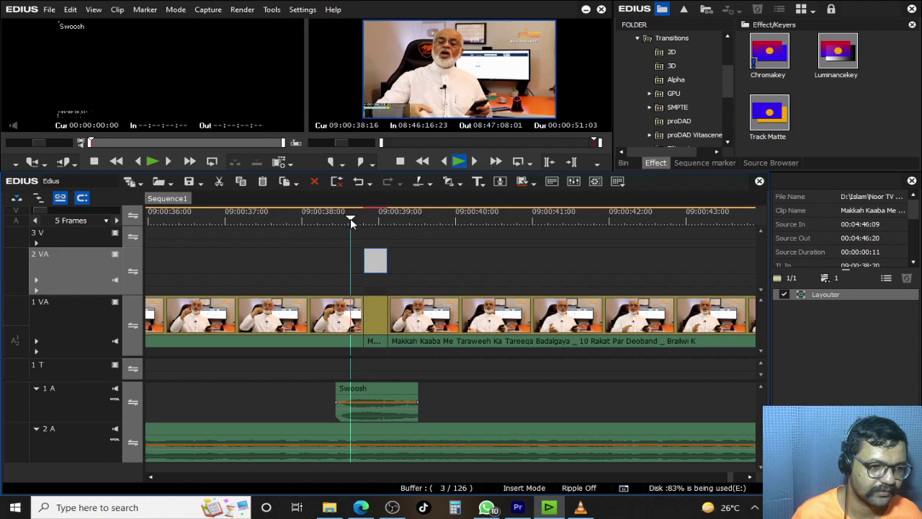
- Extend the start of the short clips on 2 VA and 1 VA back to 09:00:38:16
left_click(351, 223)
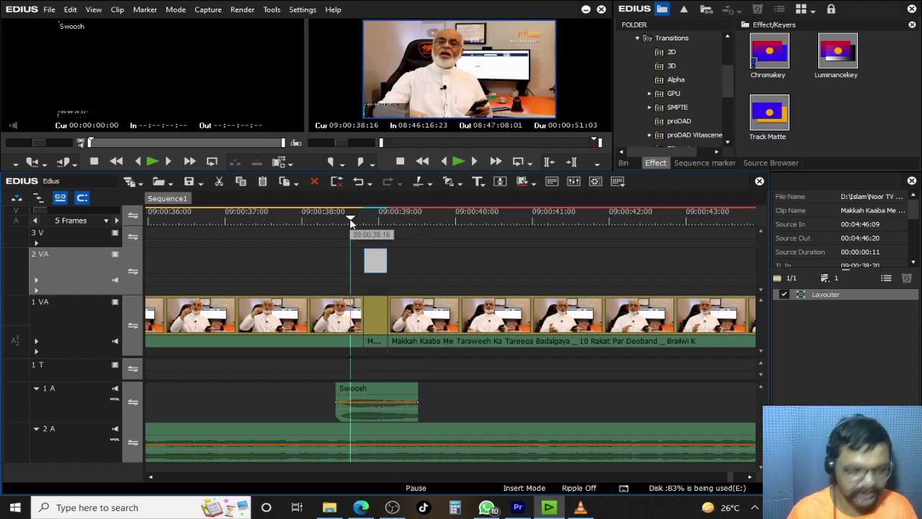
left_click_drag(363, 264, 349, 265)
mouse_move(363, 318)
left_mouse_down()
mouse_move(349, 318)
mouse_move(359, 321)
left_mouse_up()
left_click(374, 261)
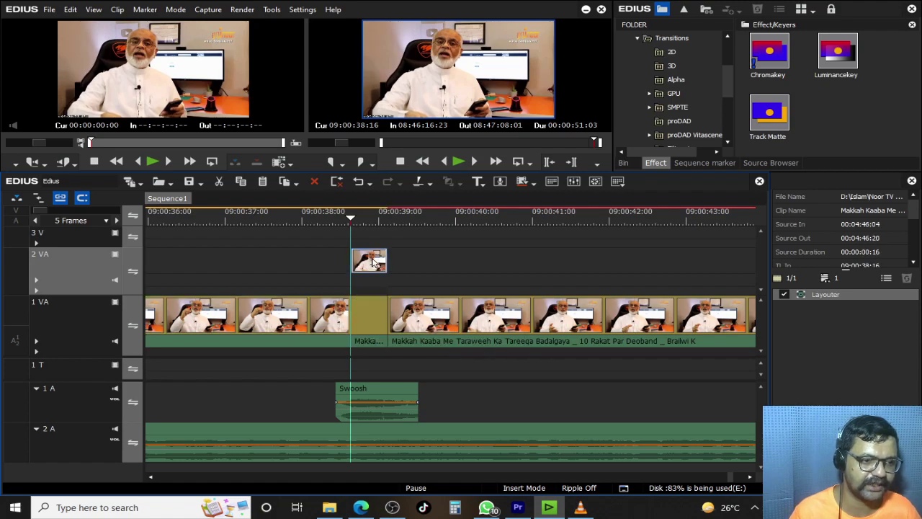
- Play back the extended short clips several times to check them against the Swoosh sound
key("space")
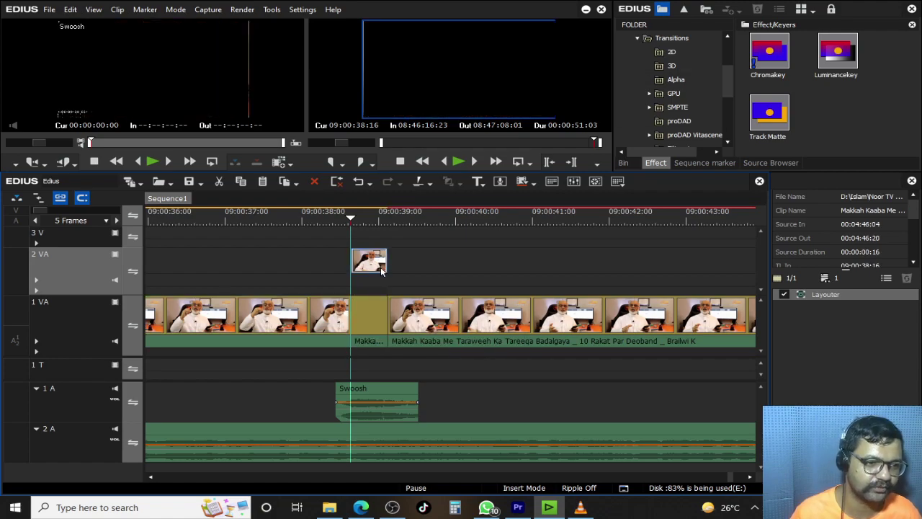
key("space")
left_click_drag(377, 220, 348, 222)
key("space")
key("space")
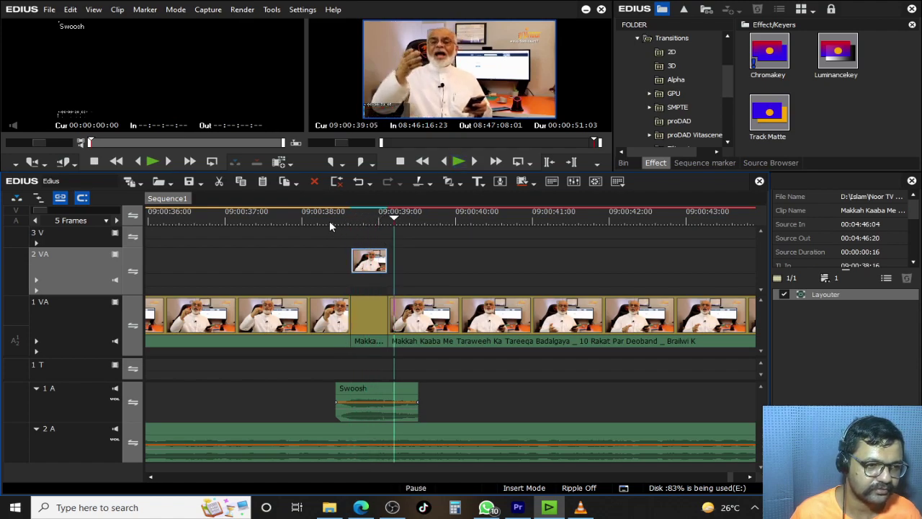
left_click(329, 221)
key("space")
- Browse the effect library, including the proDAD video filters, for an effect suited to the short clip
left_click(352, 221)
left_click(624, 162)
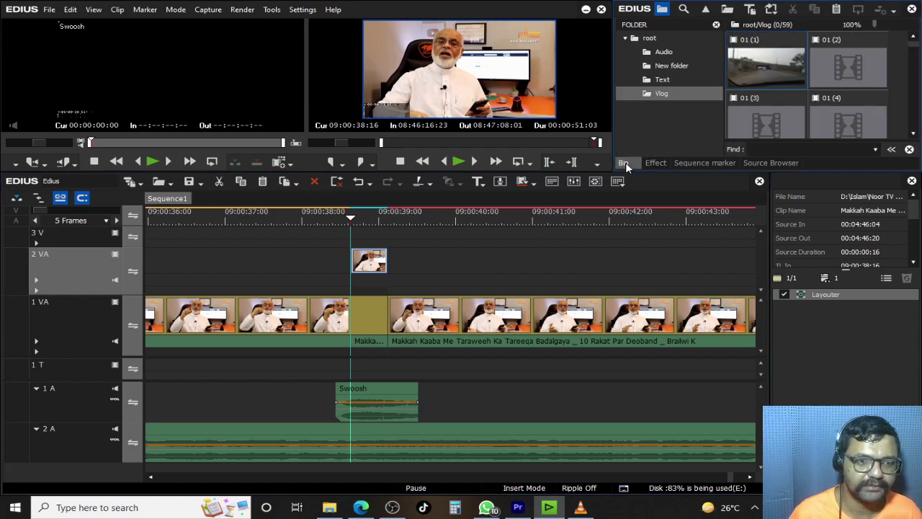
left_click(657, 162)
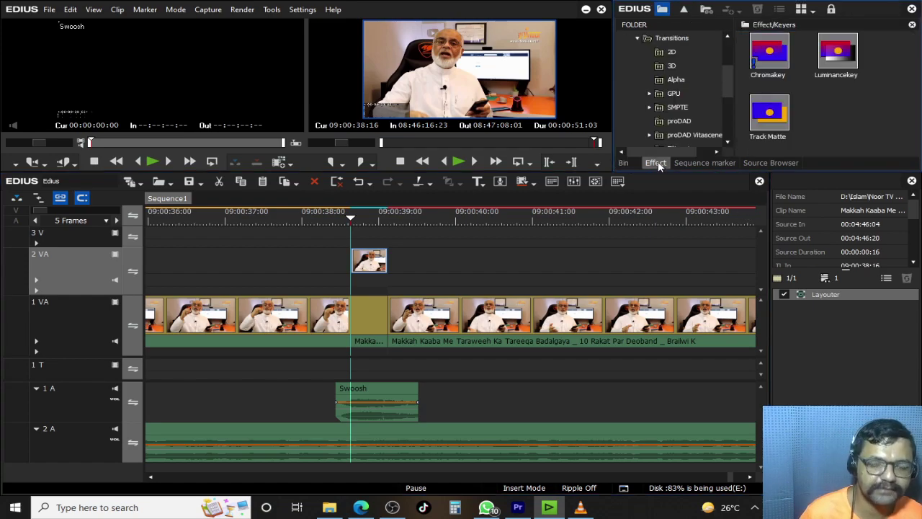
scroll(729, 70, "up", 1)
scroll(729, 71, "up", 1)
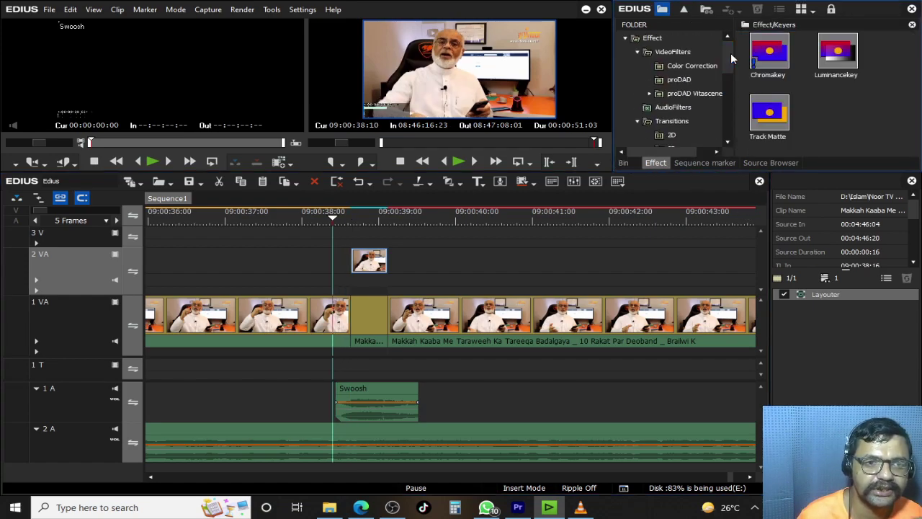
left_click(680, 80)
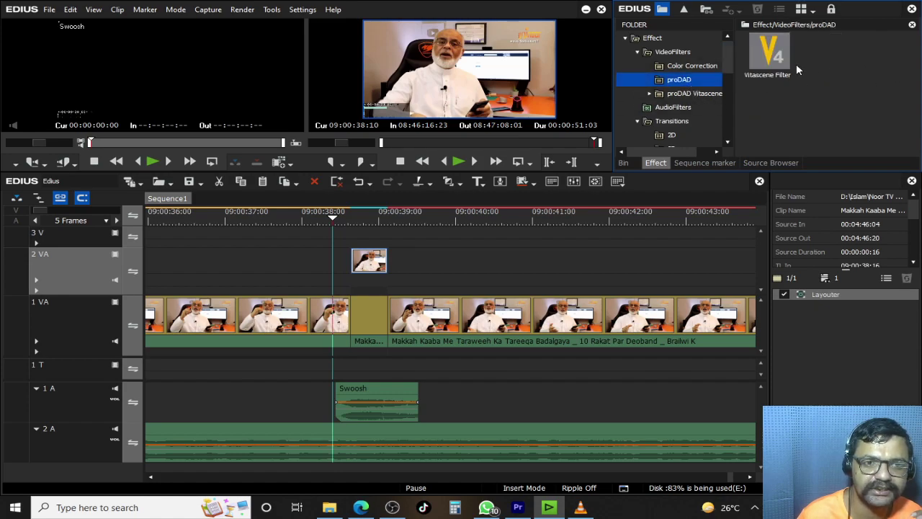
scroll(697, 143, "down", 5)
scroll(704, 142, "up", 1)
- Open the Layouter of the short 2 VA clip and enable keyframing with keyframes at its first frame
left_click(351, 220)
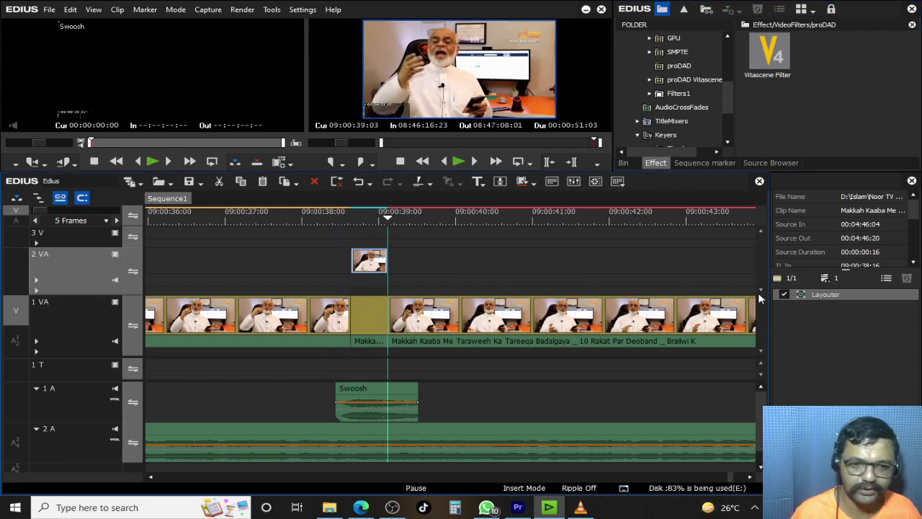
double_click(805, 295)
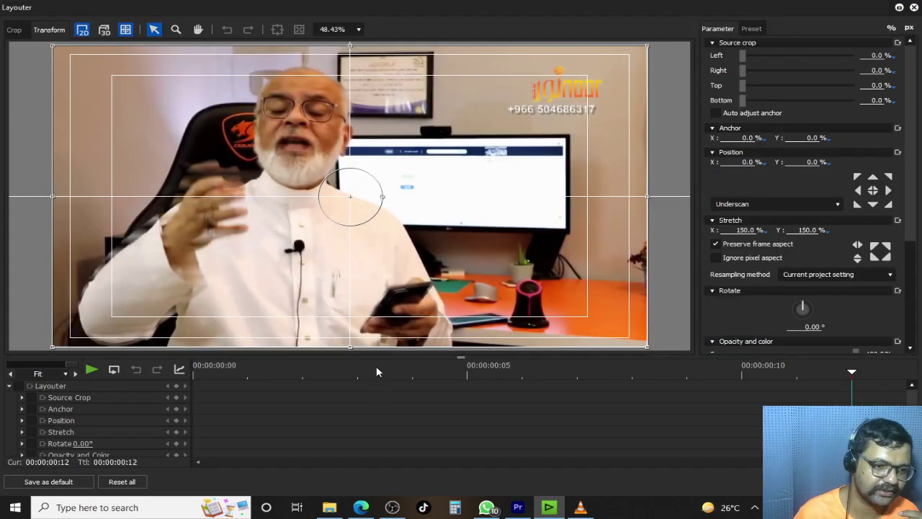
left_click_drag(475, 379, 2, 335)
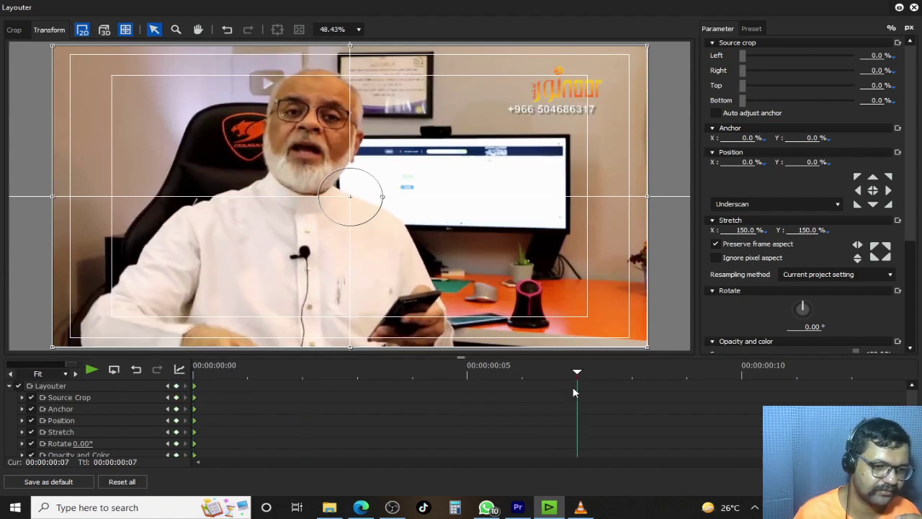
- Enlarge the short clip to 427.80 % stretch at 00:00:00:07 and confirm the Layouter settings
left_click_drag(646, 46, 921, 0)
scroll(404, 224, "up", 1)
scroll(432, 252, "down", 3)
scroll(439, 263, "down", 4)
scroll(464, 273, "down", 2)
left_click_drag(521, 112, 819, 21)
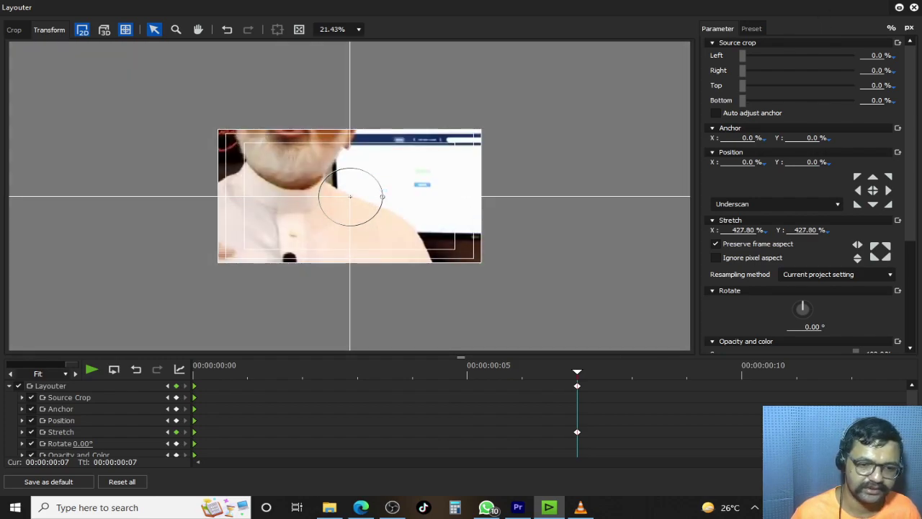
key("Return")
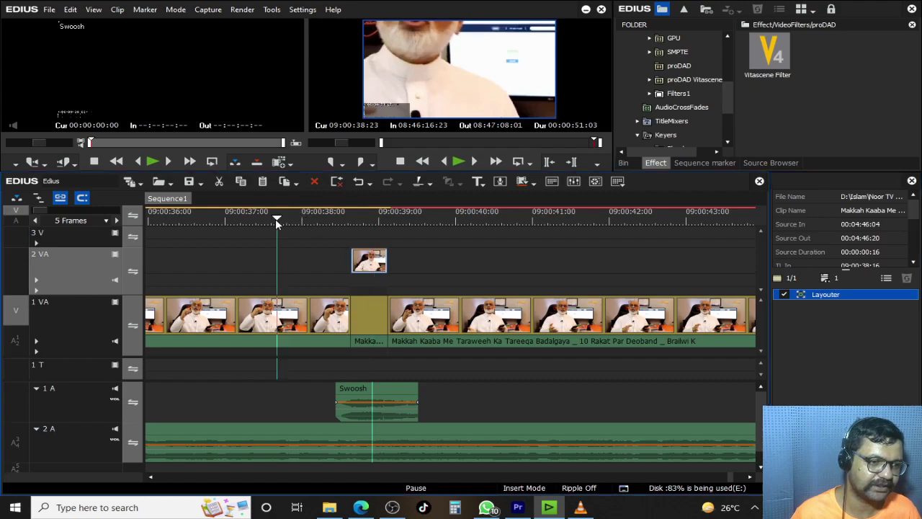
- Play back the animated zoom on the 2 VA clip together with the Swoosh sound
left_click(276, 222)
key("space")
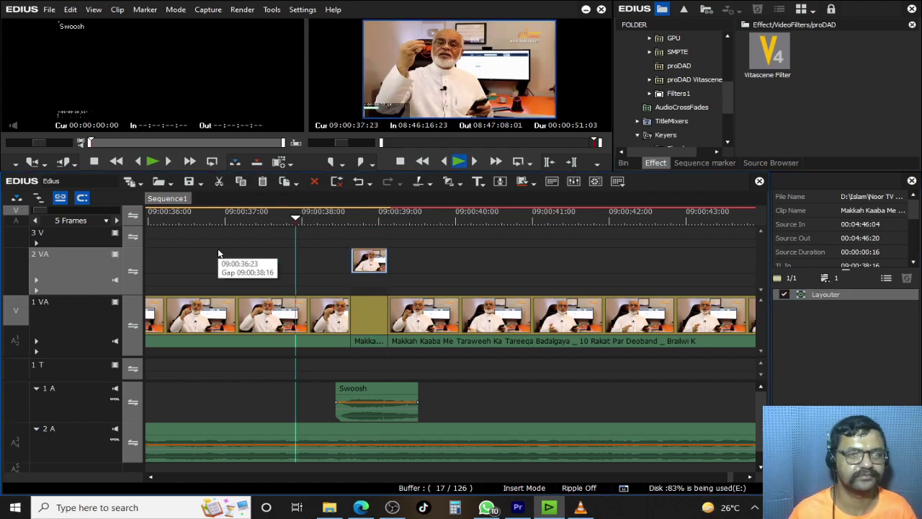
left_click(287, 219)
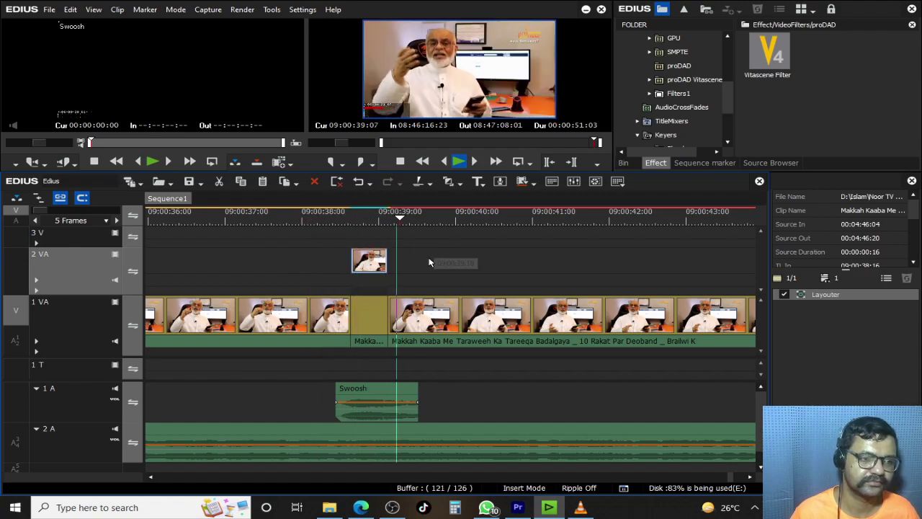
left_click(344, 220)
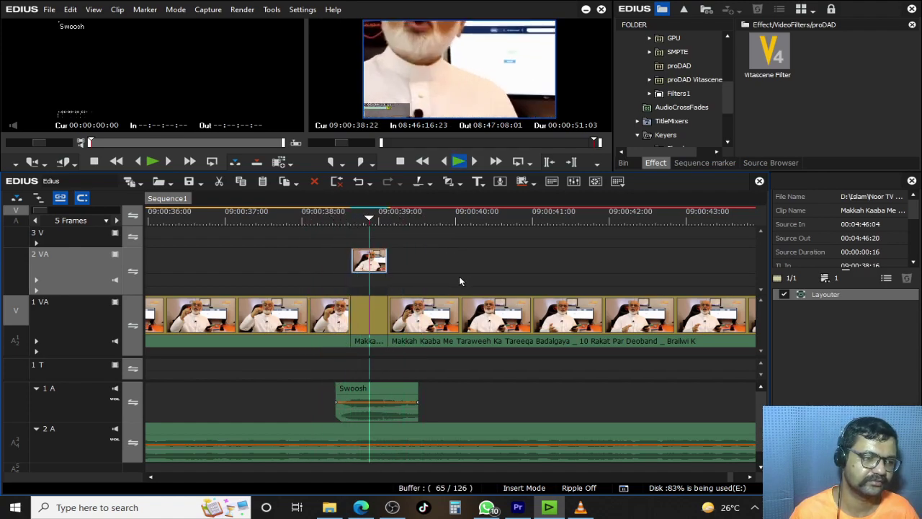
key("space")
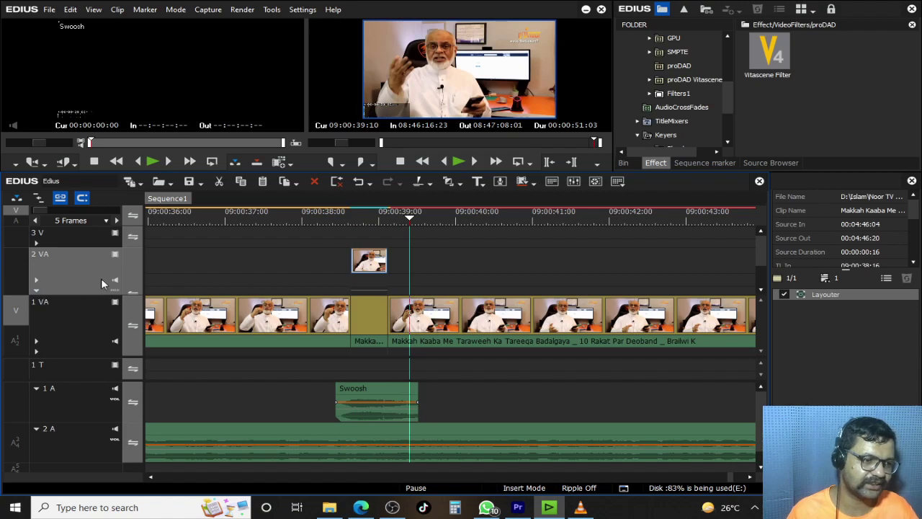
- Fade the 2 VA clip out by lowering the end of its mixer opacity line to the minimum
scroll(394, 277, "down", 1)
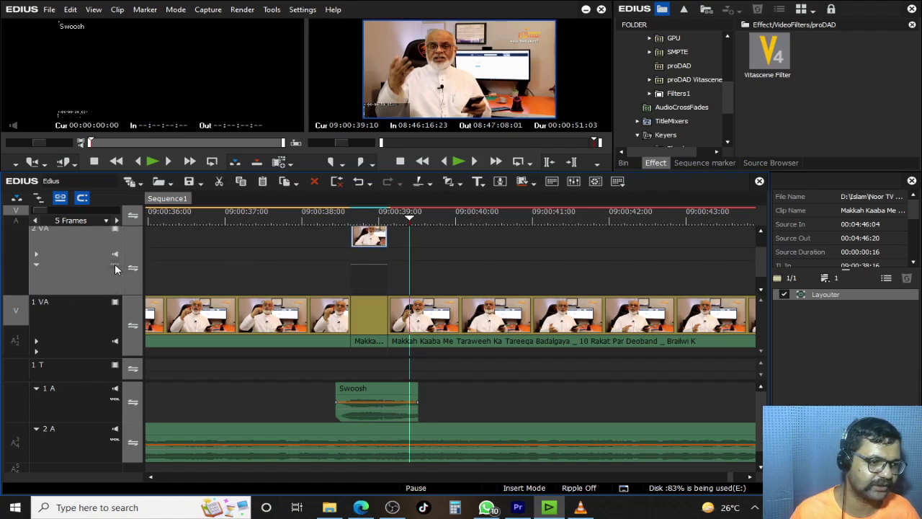
scroll(36, 278, "up", 1)
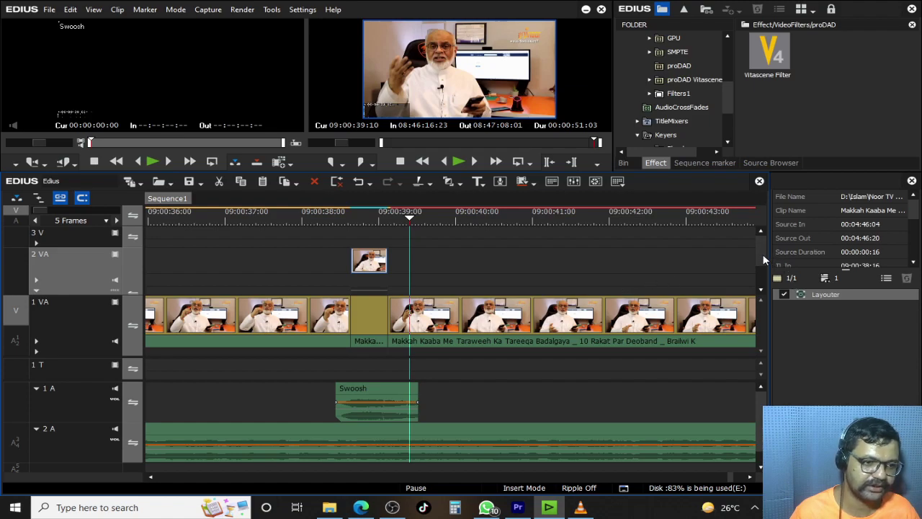
scroll(222, 266, "down", 1)
left_click(373, 252)
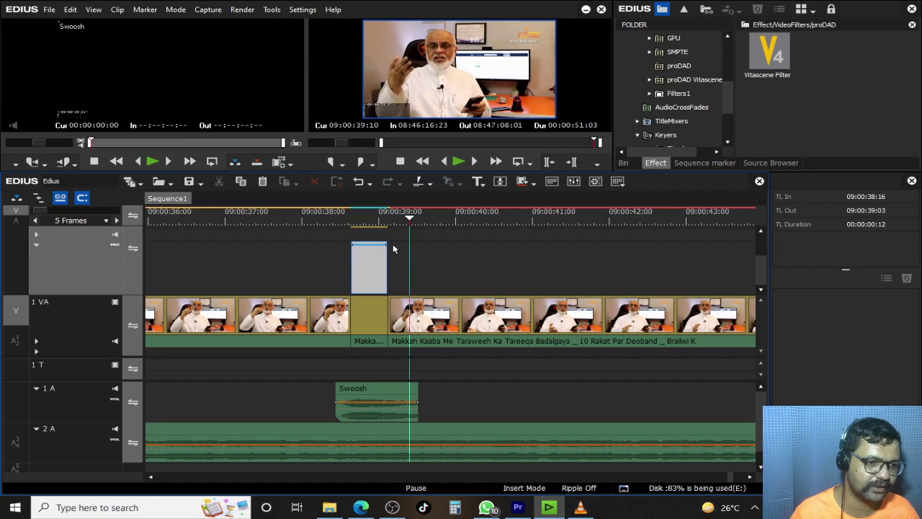
left_click_drag(389, 247, 387, 292)
- Play back the faded zoom across the cut
left_click(301, 222)
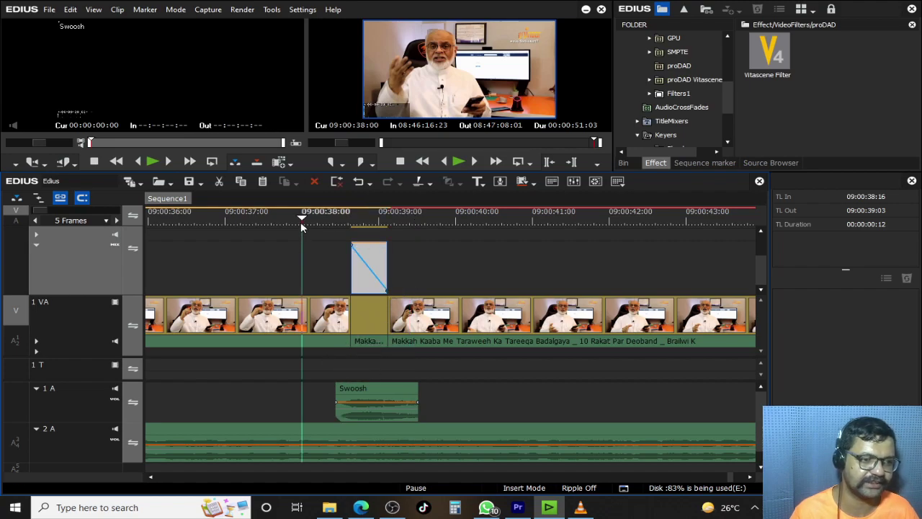
key("space")
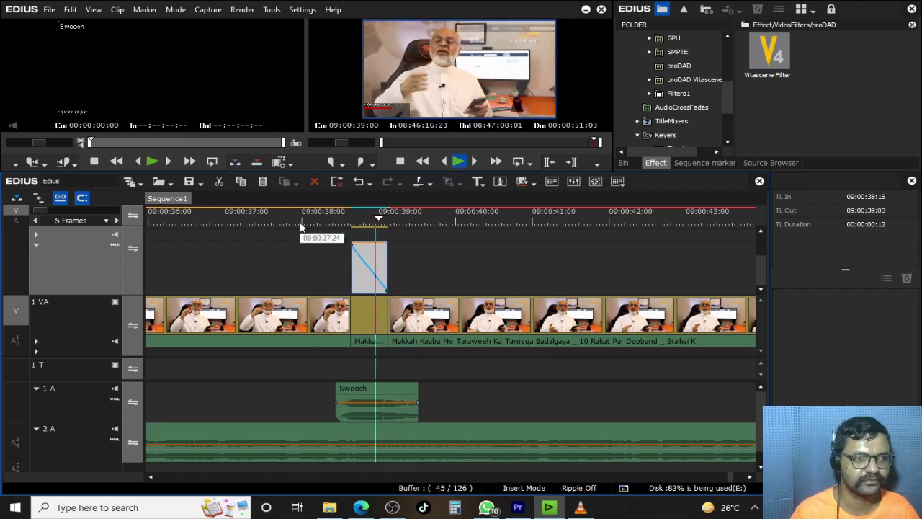
left_click(353, 216)
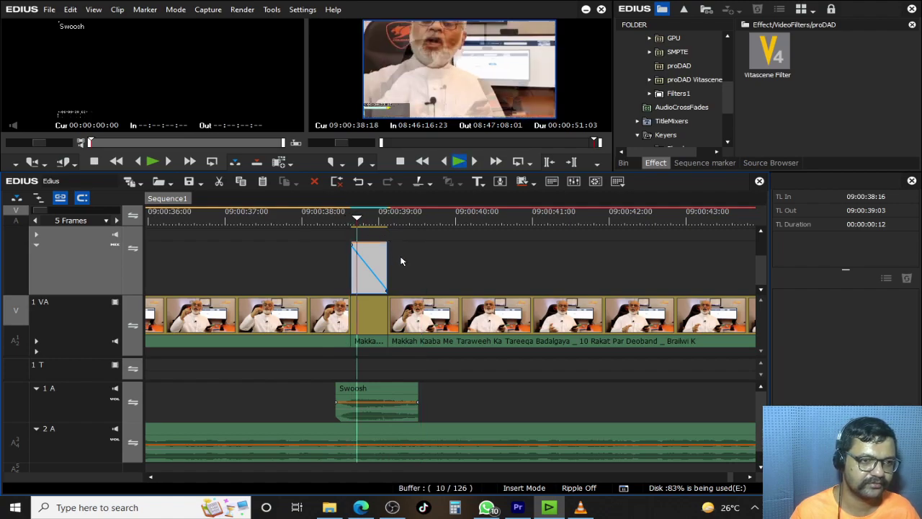
key("space")
- Add a full-opacity point midway on the 2 VA clip's mixer line and preview the shorter fade
left_click_drag(370, 269, 369, 245)
left_click(315, 219)
key("space")
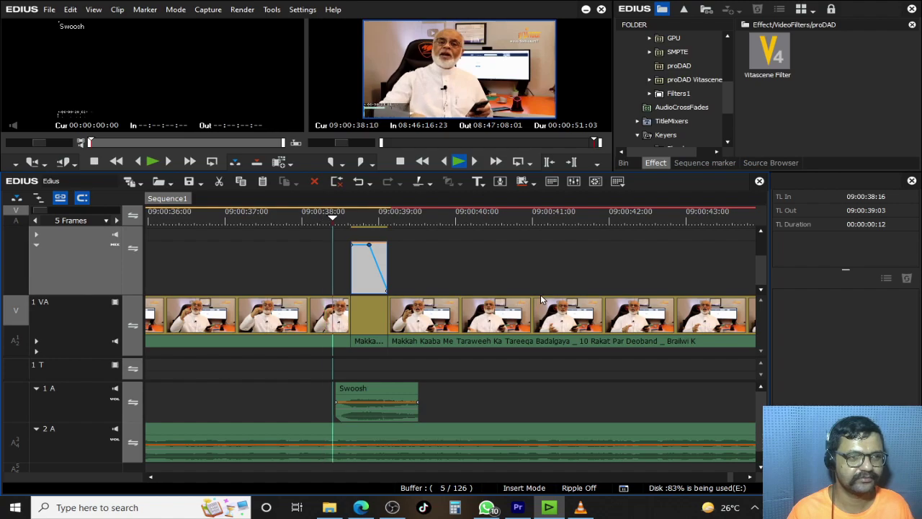
key("space")
- Extend the start of the short 2 VA clip back to 09:00:38:14
scroll(272, 245, "up", 2)
left_click(337, 217)
left_click(343, 216)
mouse_move(352, 257)
left_mouse_down()
mouse_move(348, 281)
mouse_move(353, 257)
left_mouse_up()
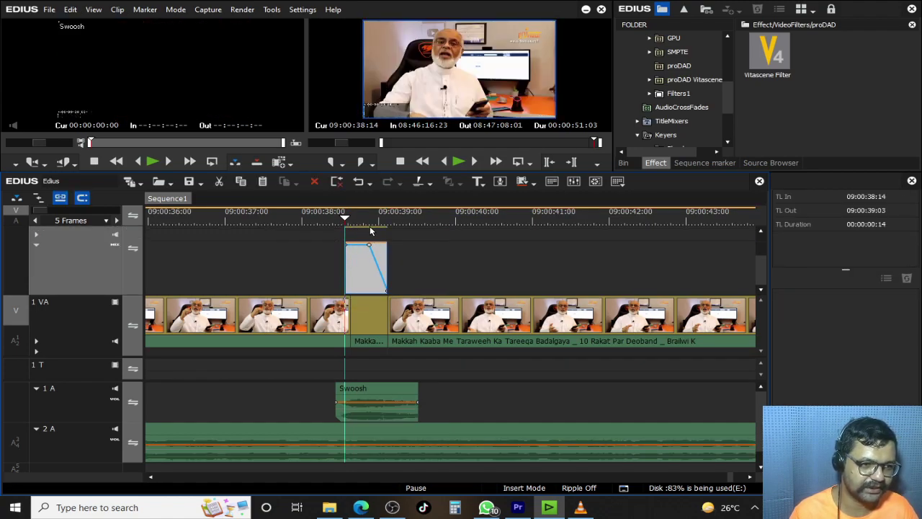
scroll(371, 231, "up", 1)
- Review the extended 2 VA clip's Layouter keyframes and play back the zoom with the Swoosh sound
double_click(845, 292)
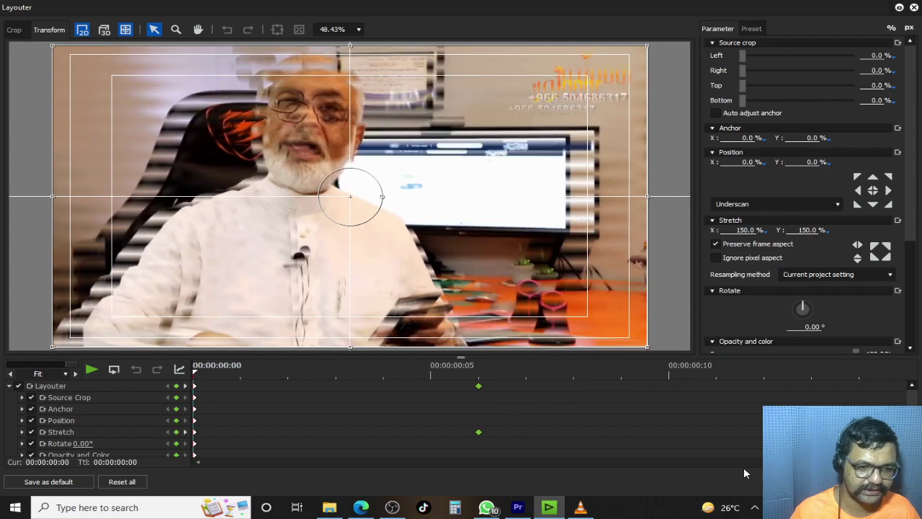
left_click(814, 481)
left_click(242, 212)
key("space")
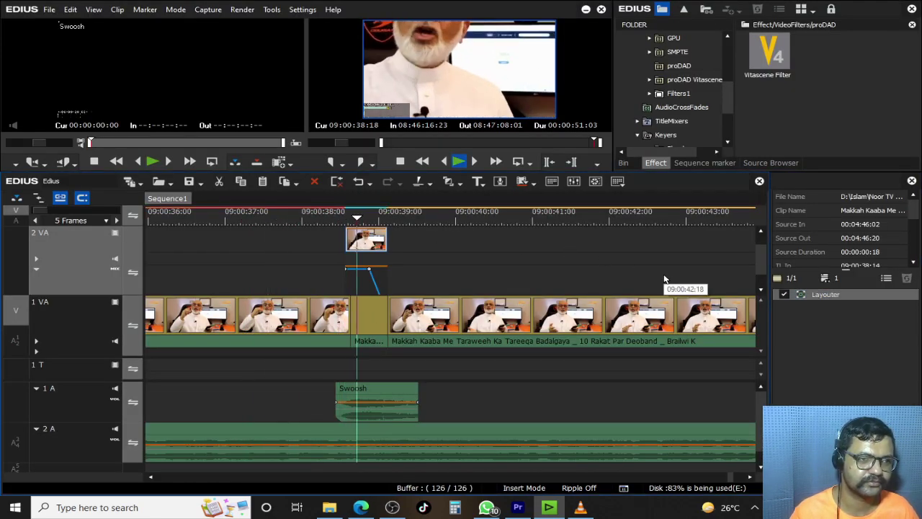
key("space")
key("space")
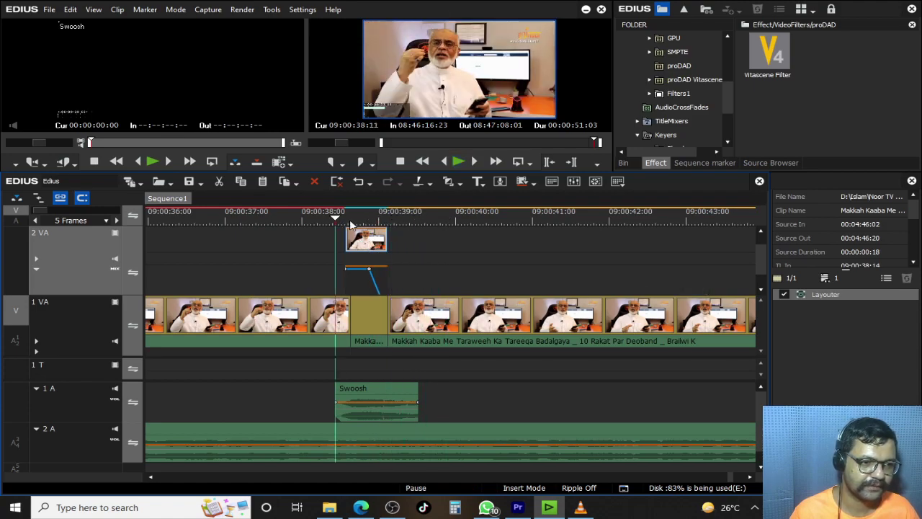
key("space")
- View the recorder monitor full screen and play the video onward from the cut
double_click(465, 112)
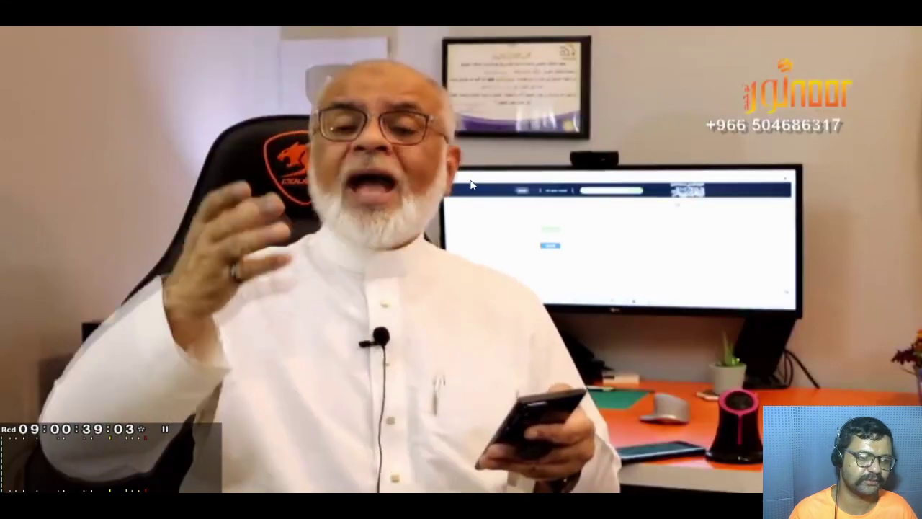
scroll(540, 189, "up", 9)
scroll(552, 191, "down", 11)
scroll(551, 192, "up", 16)
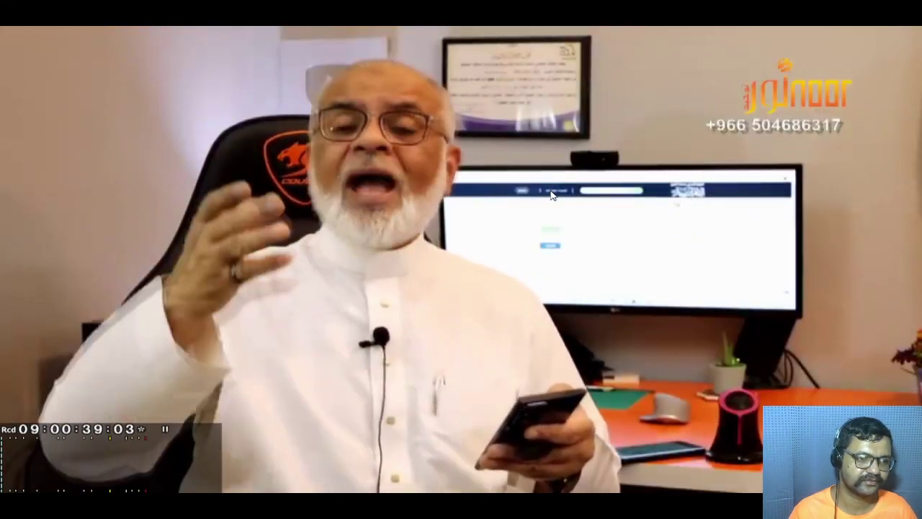
key("space")
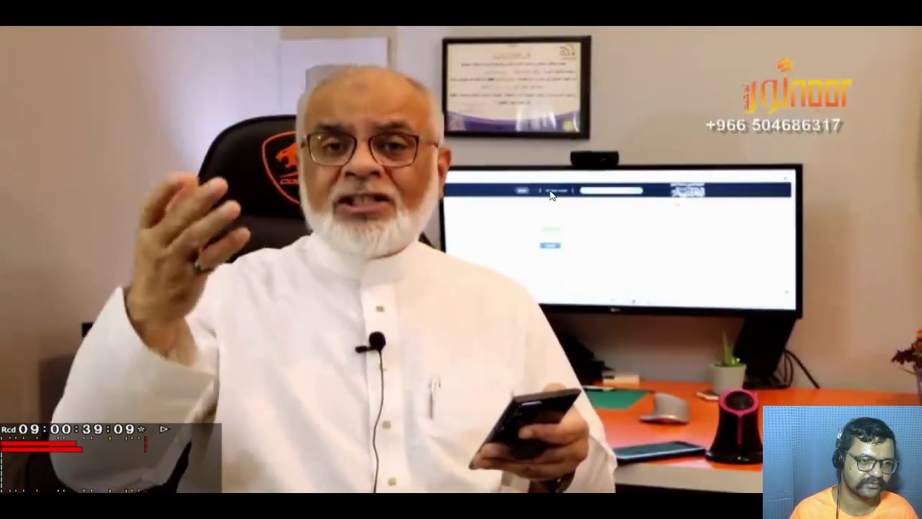
scroll(551, 192, "up", 18)
double_click(504, 206)
- Replay the finished zoom transition full screen from just before the cut, and return to the timeline
left_click(305, 218)
left_click(377, 125)
double_click(407, 107)
key("F11")
key("space")
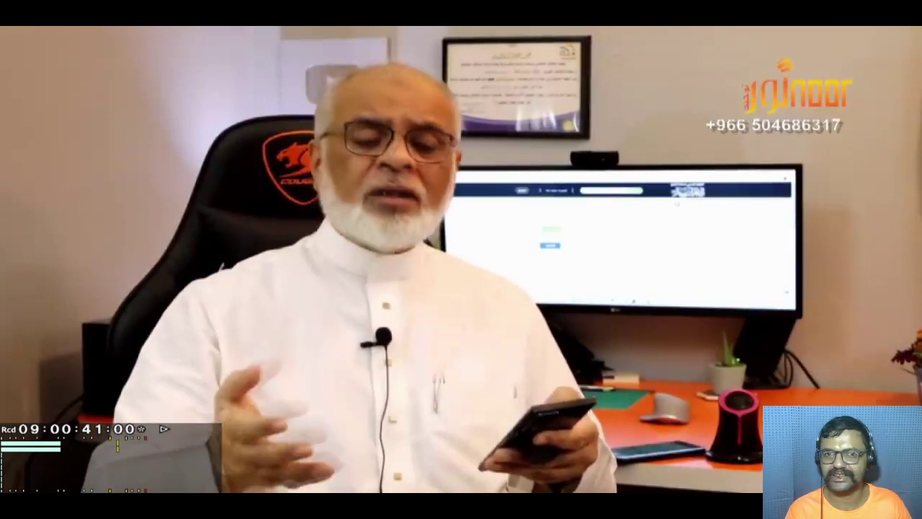
key("F11")
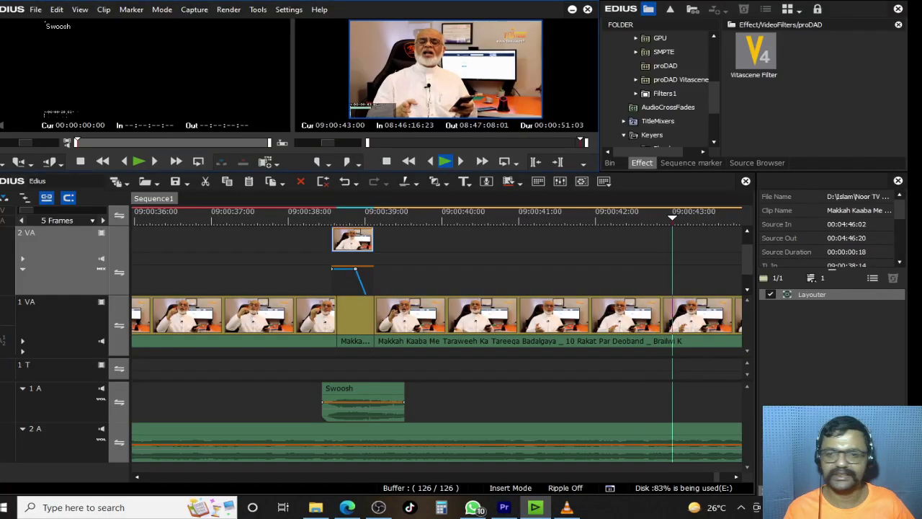
key("space")
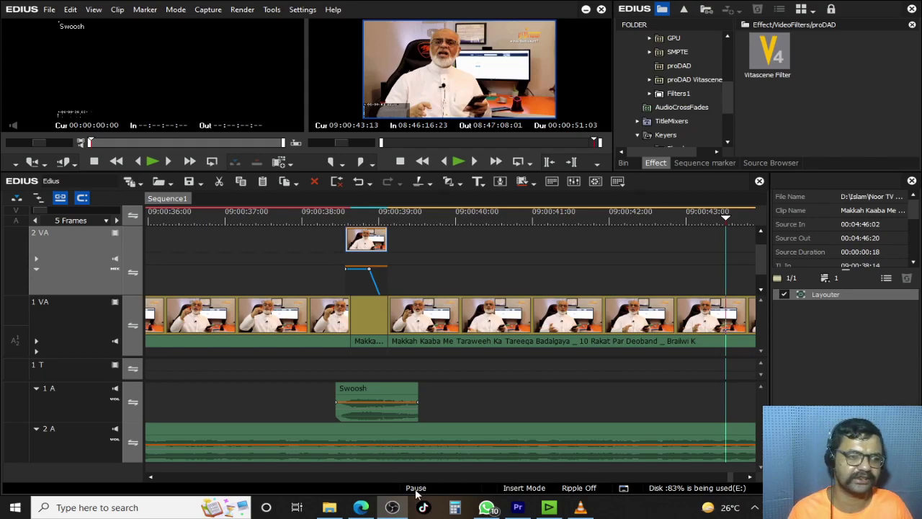
- Add four volume points to the 2 A background audio, two from the Swoosh cut onward and two from 09:00:45:18 onward
scroll(467, 310, "down", 2)
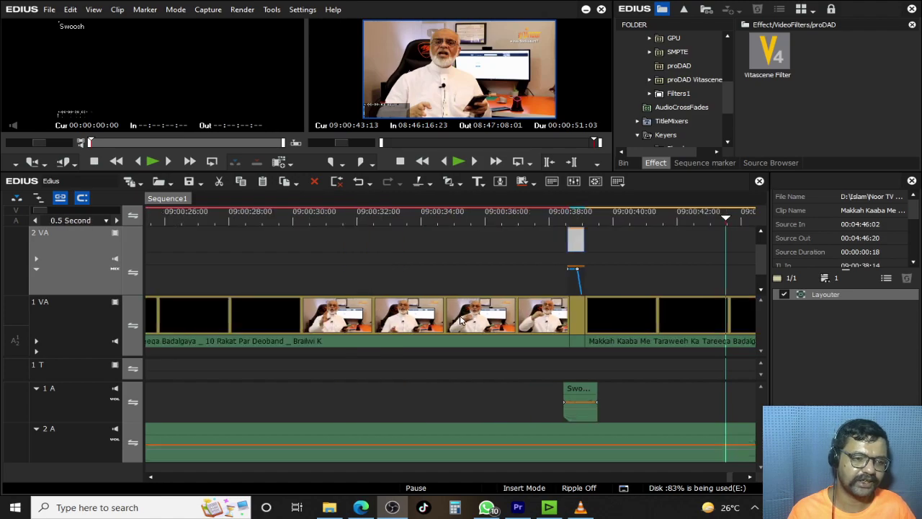
left_click_drag(570, 209, 569, 216)
scroll(574, 237, "down", 5)
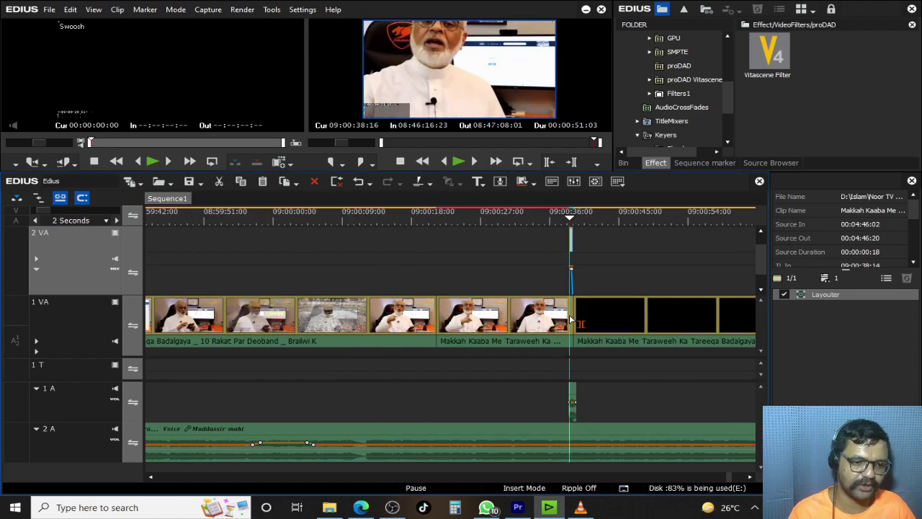
scroll(461, 378, "up", 5)
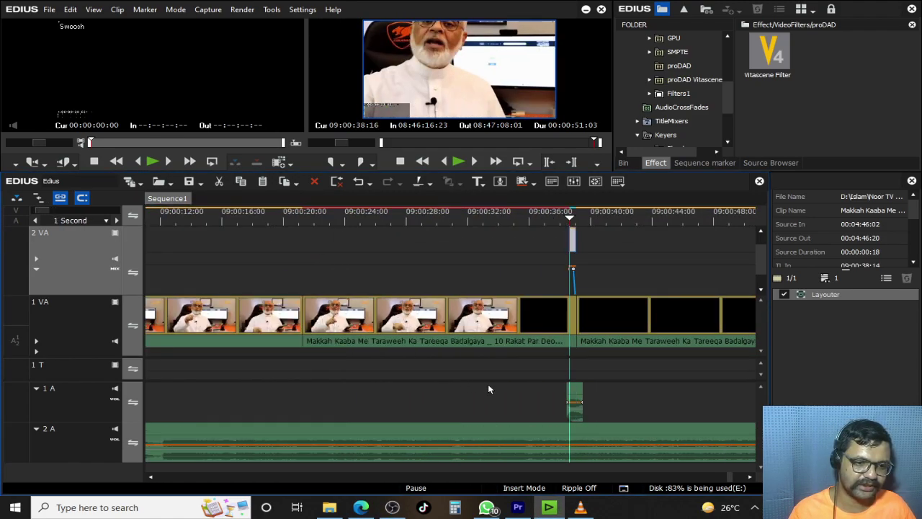
left_click(569, 444)
left_click(605, 445)
left_click_drag(737, 218, 689, 415)
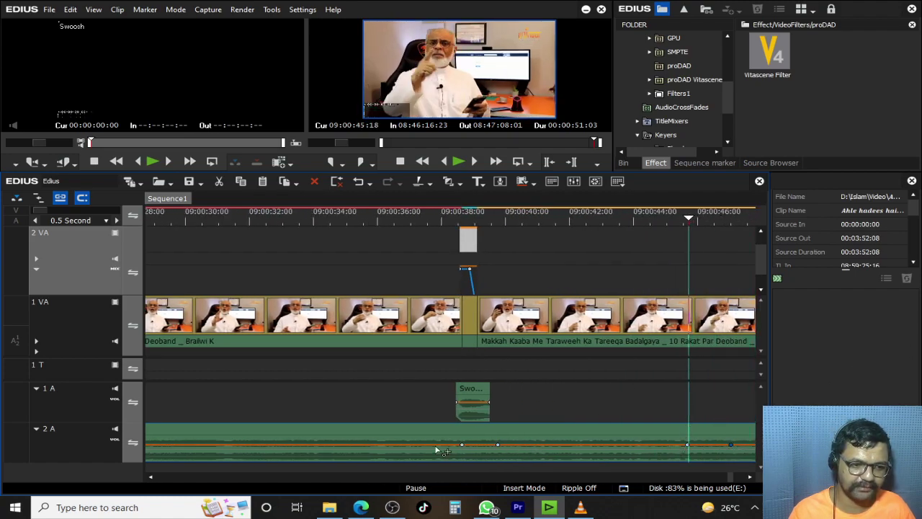
- Raise the 2 A background audio's volume between the second and third points of the section after the Swoosh cut
left_click_drag(564, 448, 697, 459)
key("Escape")
right_click(599, 442)
left_click(654, 291)
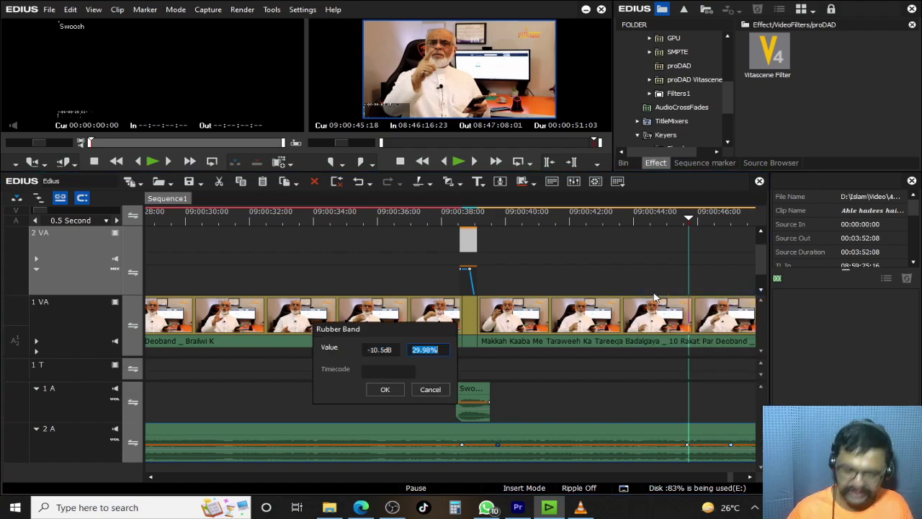
key("Return")
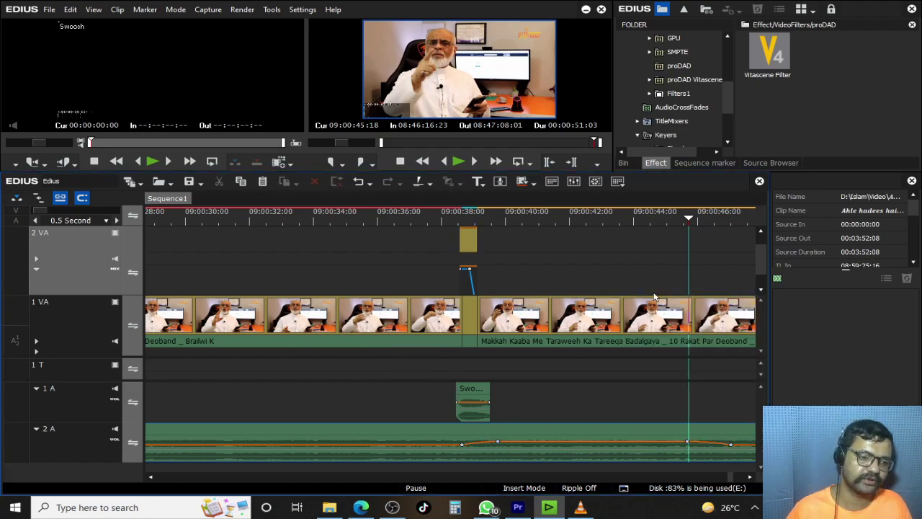
- Play back the volume change from the Swoosh cut, and move ahead in the talking video to about 09:07:31
left_click(460, 216)
key("space")
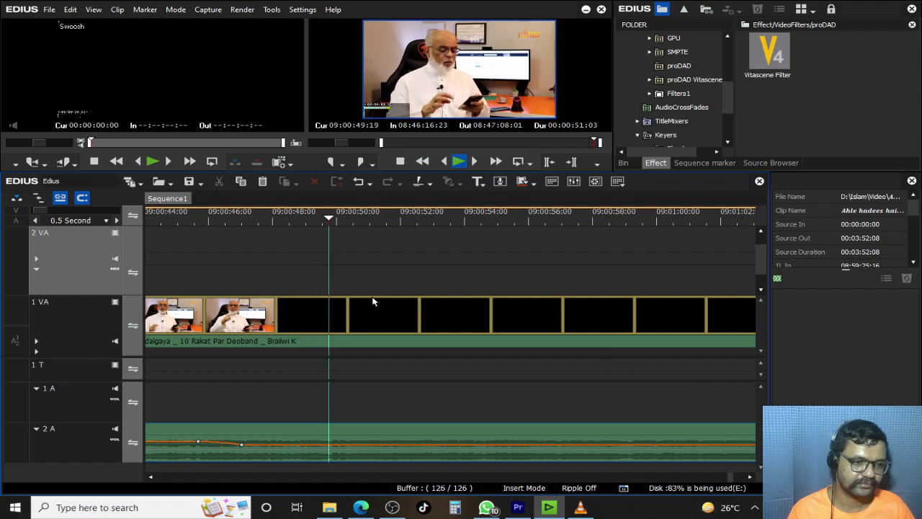
scroll(375, 296, "down", 6)
left_click(406, 220)
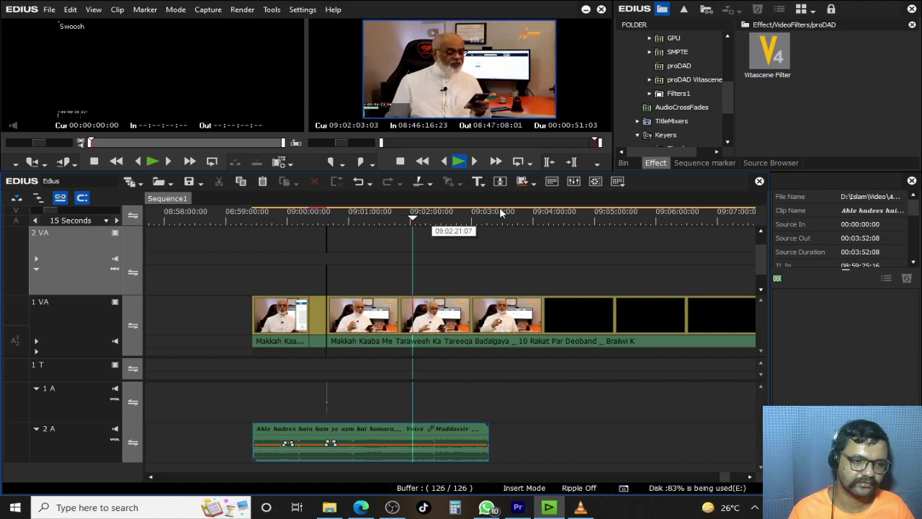
left_click_drag(499, 211, 711, 217)
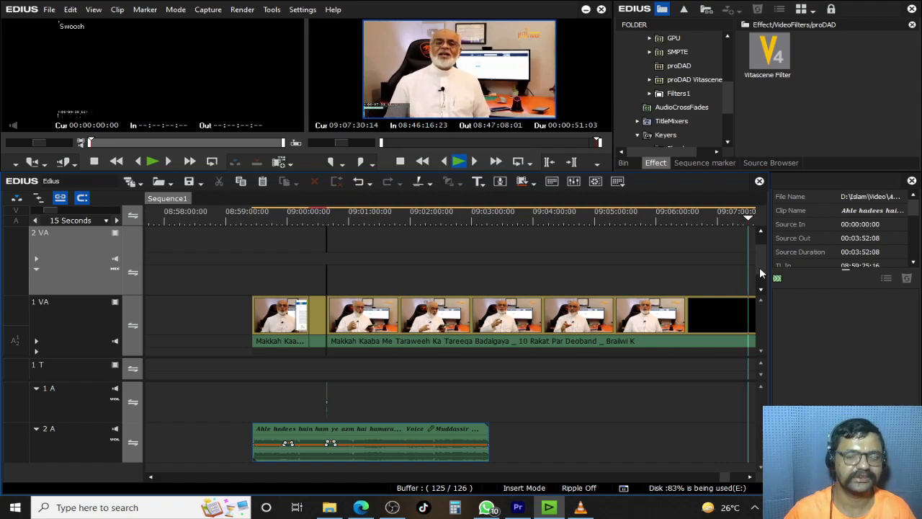
key("space")
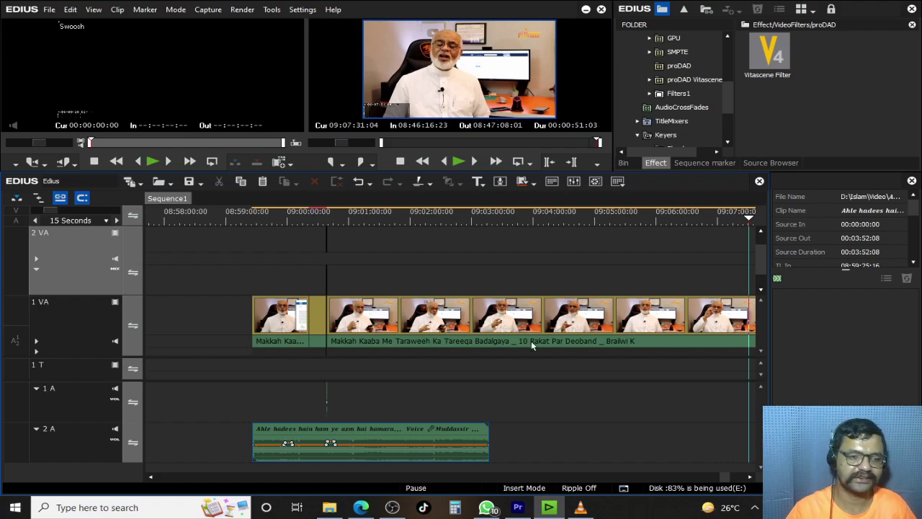
- Split the 1 VA talking clip at 09:07:32:00, checking playback over the cut and returning the playhead to it
scroll(756, 476, "up", 6)
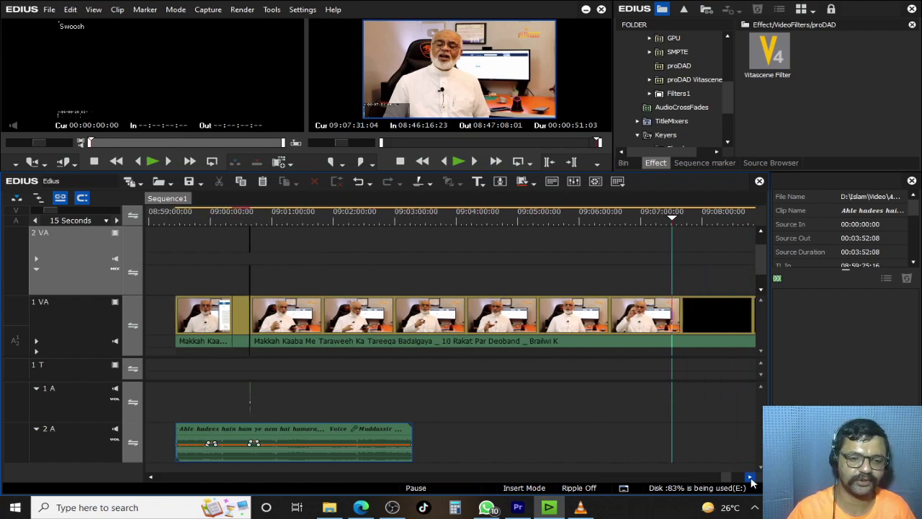
key("space")
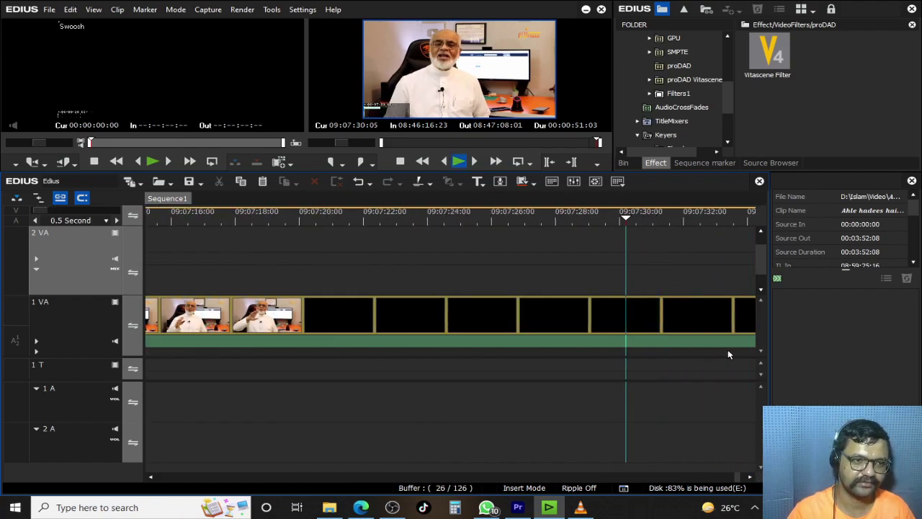
left_click(708, 319)
key("c")
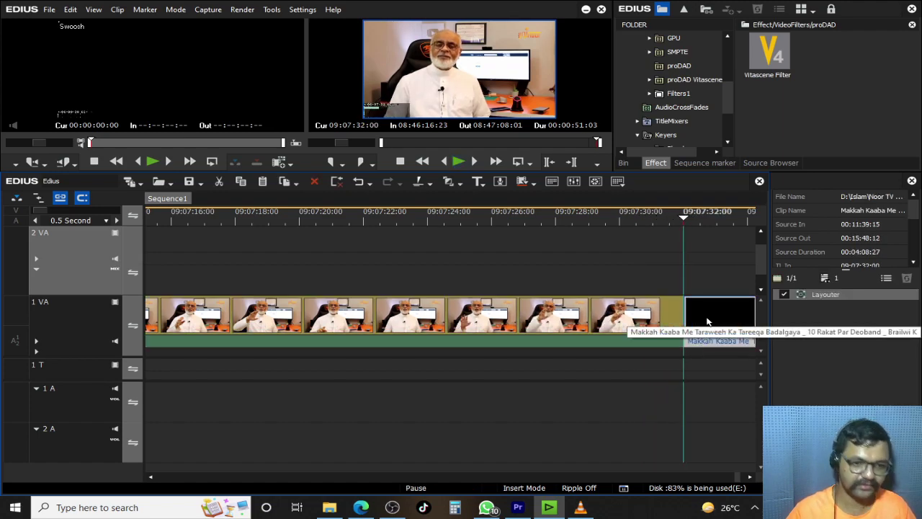
key("space")
key("space")
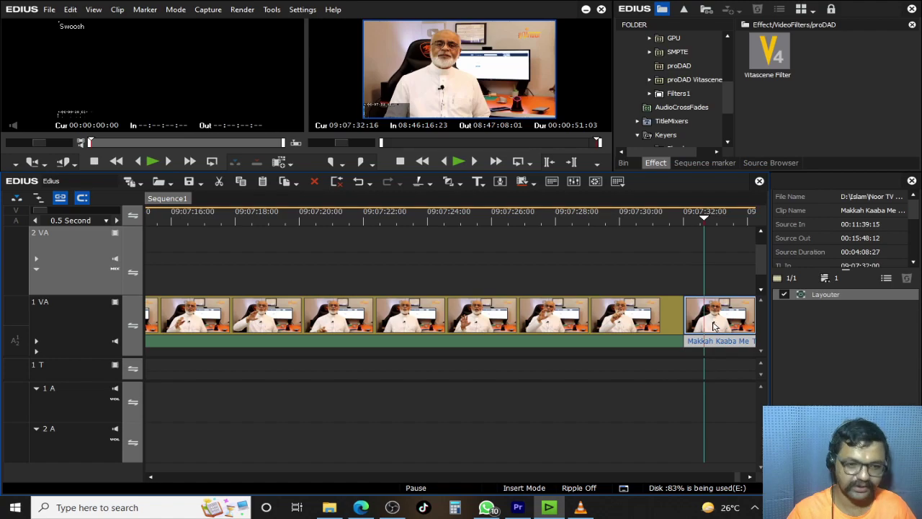
key("n")
key("ctrl+z")
key("a")
- Move the Swoosh on 1 A to 09:07:31:18 and the 2 A background audio to start at 09:07:16:21, around the new cut
scroll(589, 337, "down", 5)
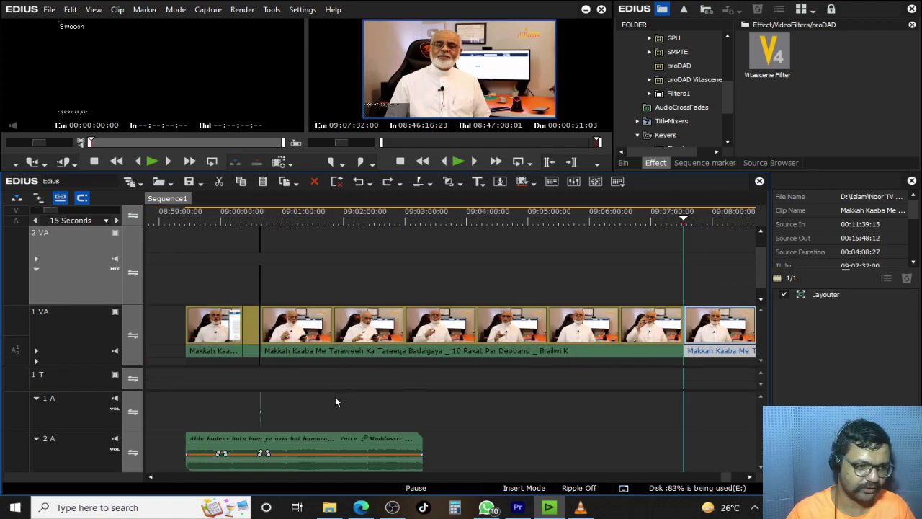
left_click_drag(262, 409, 679, 416)
left_click_drag(332, 442, 703, 450)
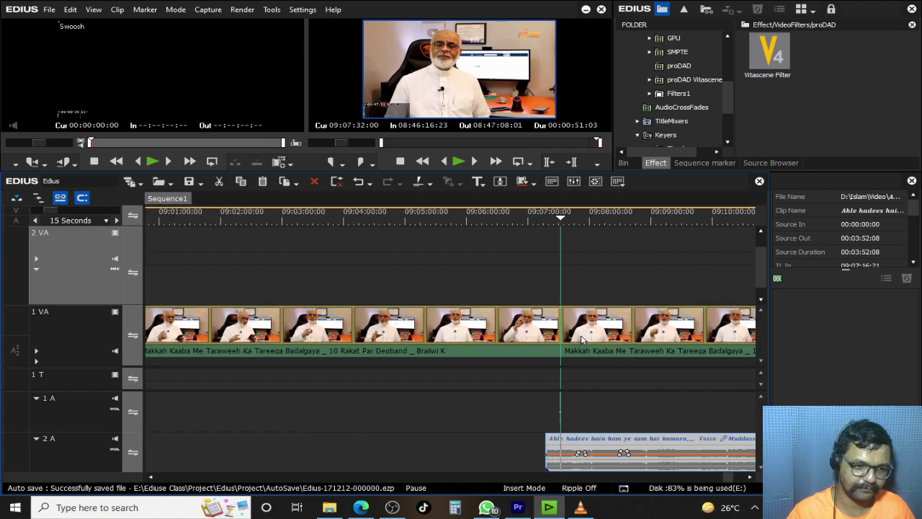
scroll(582, 339, "up", 5)
key("alt+space")
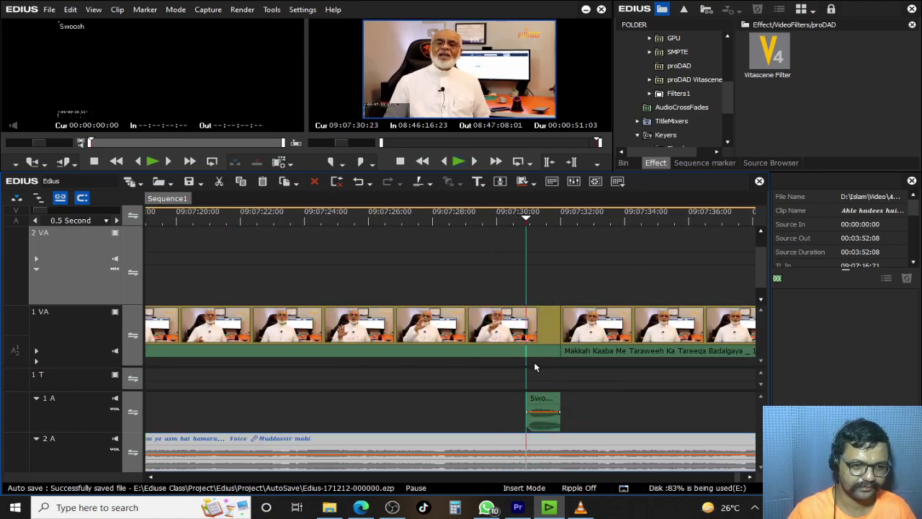
left_click_drag(544, 414, 571, 414)
left_click(542, 220)
key("space")
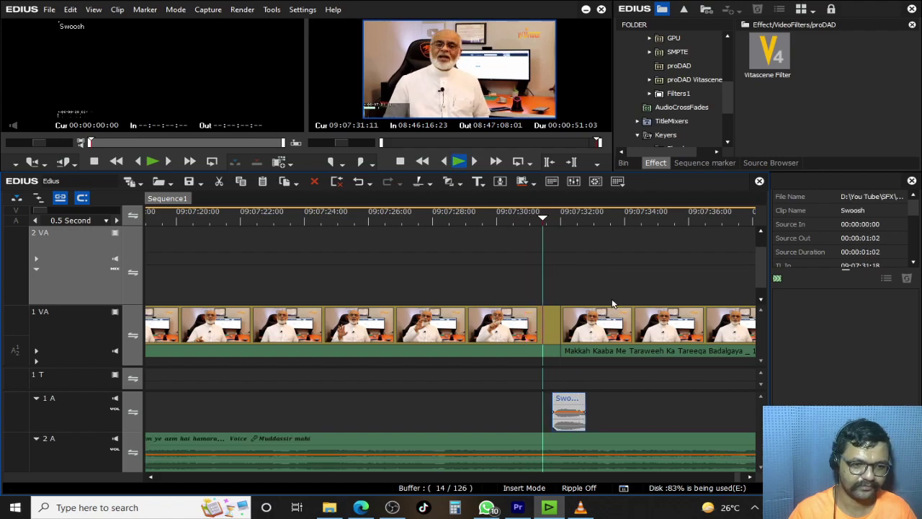
- Apply the Seemlees7 transition from the GPU keyers to the 1 VA cut at 09:07:32:00
left_click(618, 337)
left_click(626, 162)
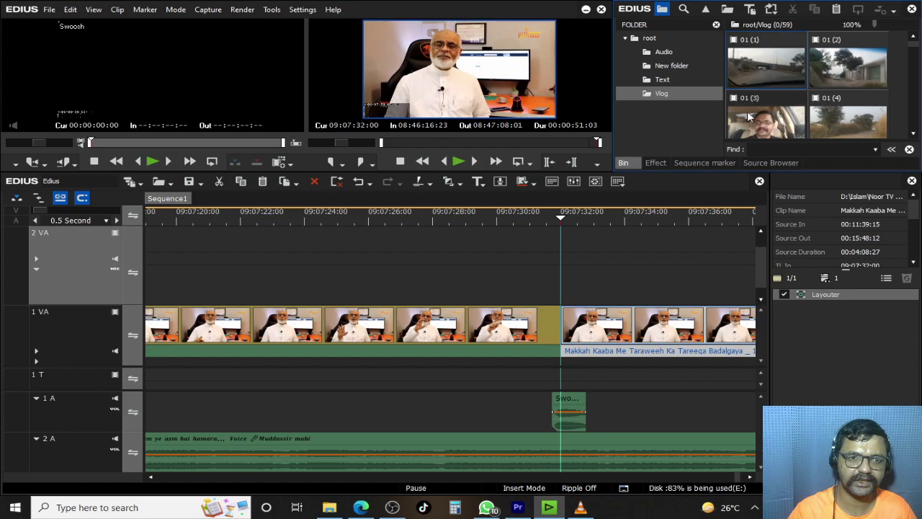
left_click(655, 162)
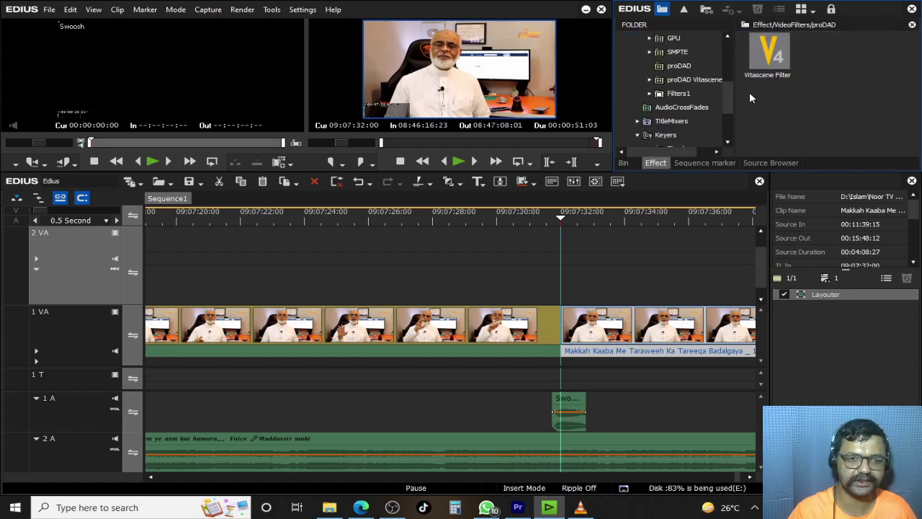
left_click_drag(731, 93, 729, 133)
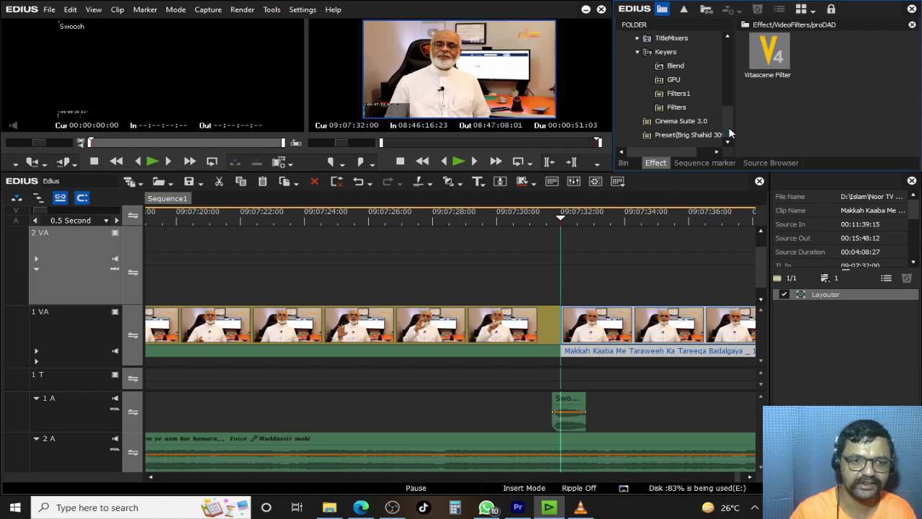
left_click(680, 94)
left_click(674, 79)
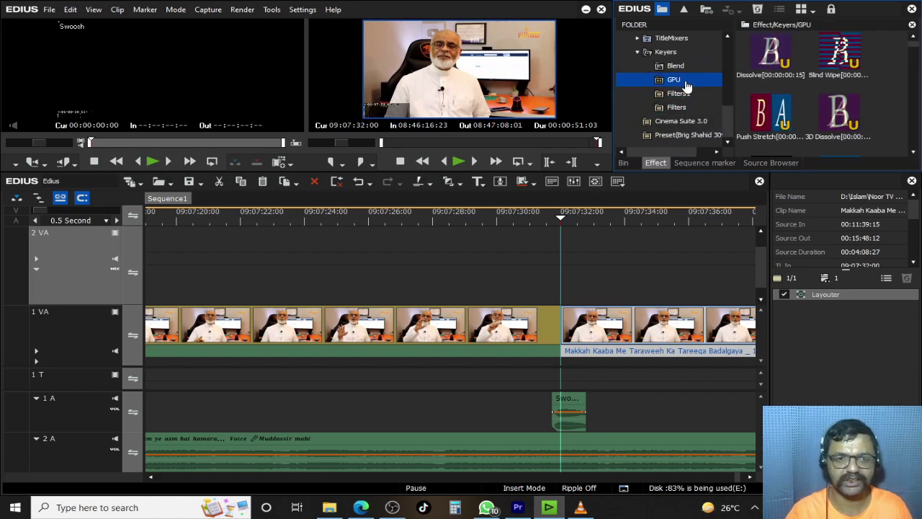
left_click_drag(914, 49, 915, 116)
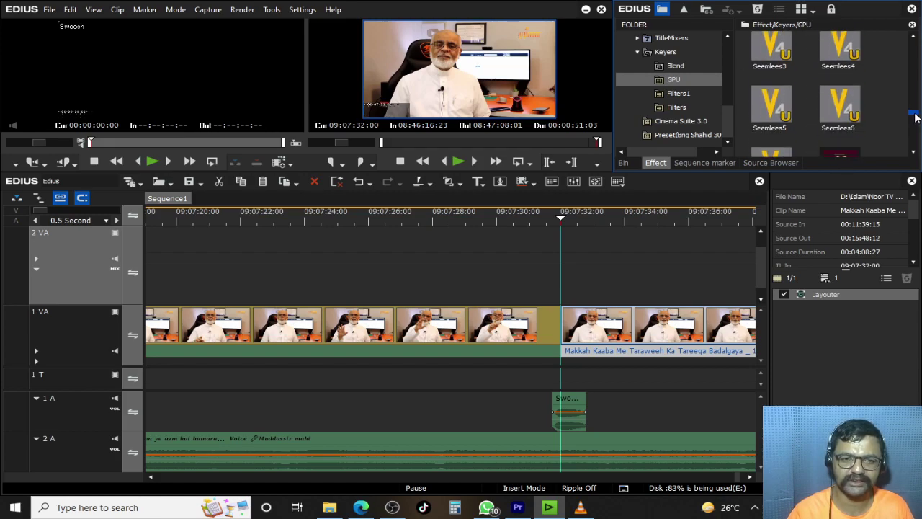
left_click_drag(773, 114, 542, 299)
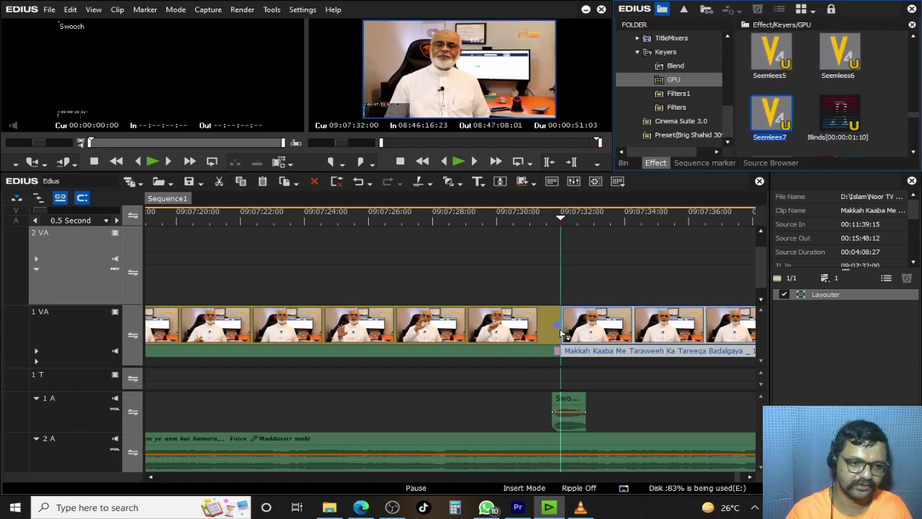
left_click_drag(564, 333, 561, 330)
scroll(513, 251, "up", 2)
- Preview the Seemlees7 transition and Swoosh full screen from just before the cut, replaying it from 09:07:31:09
left_click(516, 216)
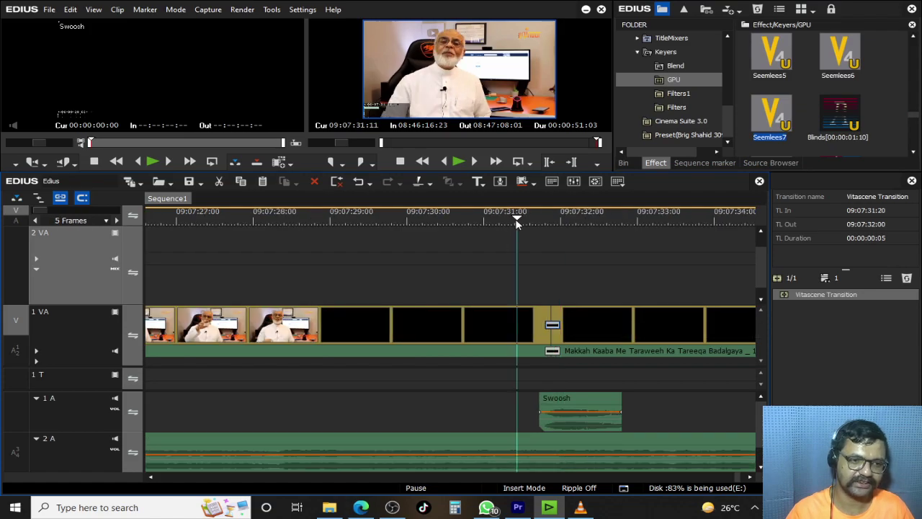
double_click(473, 111)
key("space")
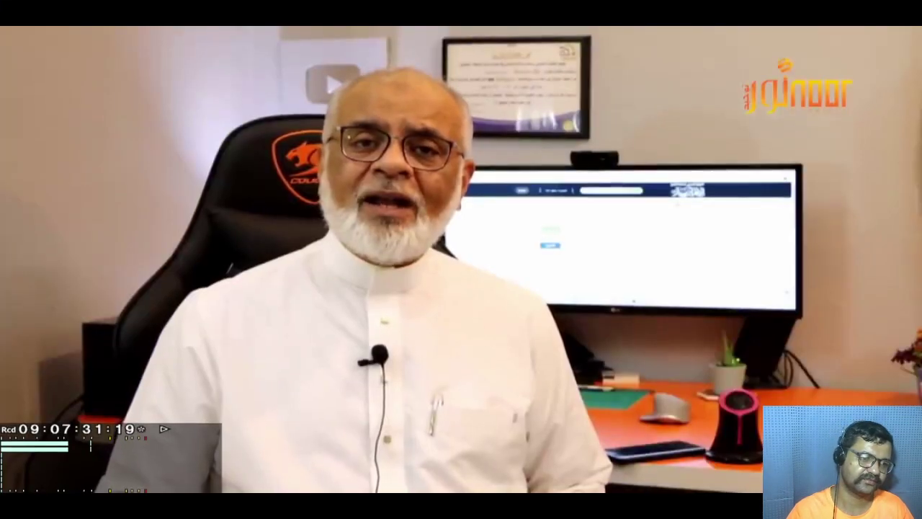
key("space")
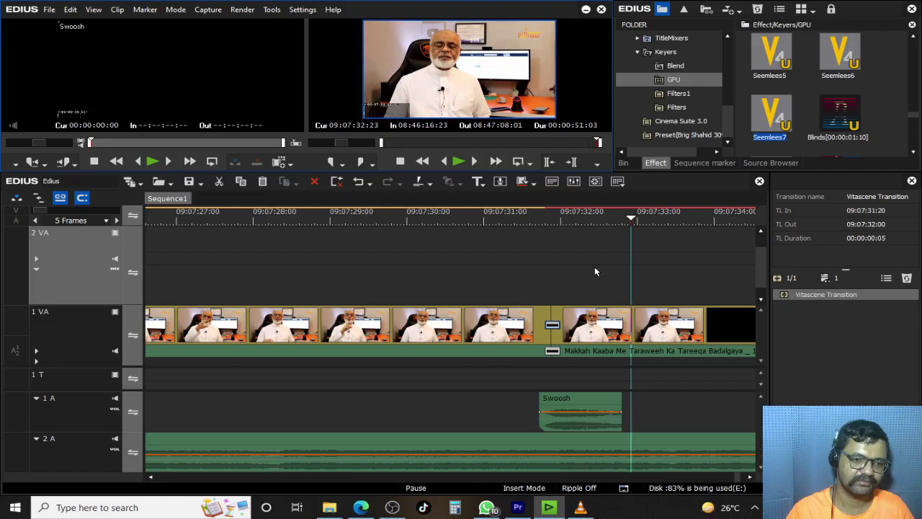
left_click_drag(471, 216, 512, 220)
key("i")
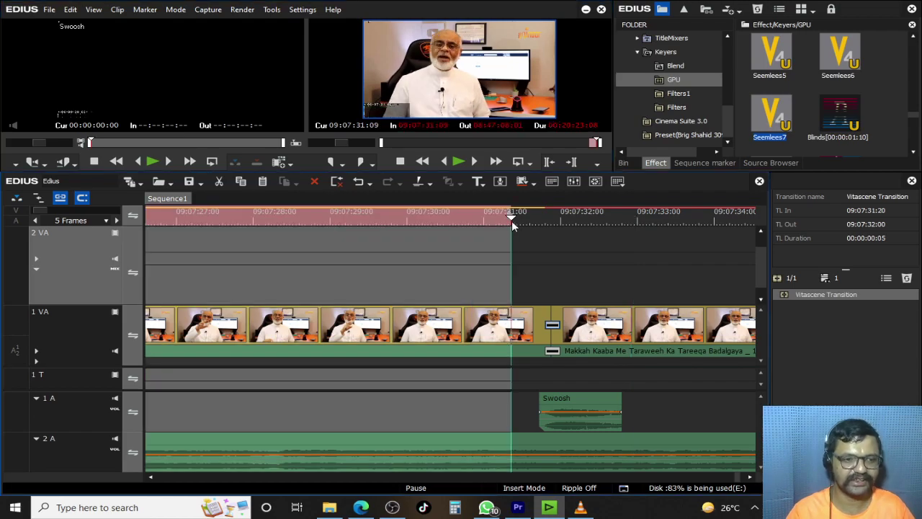
key("F11")
key("space")
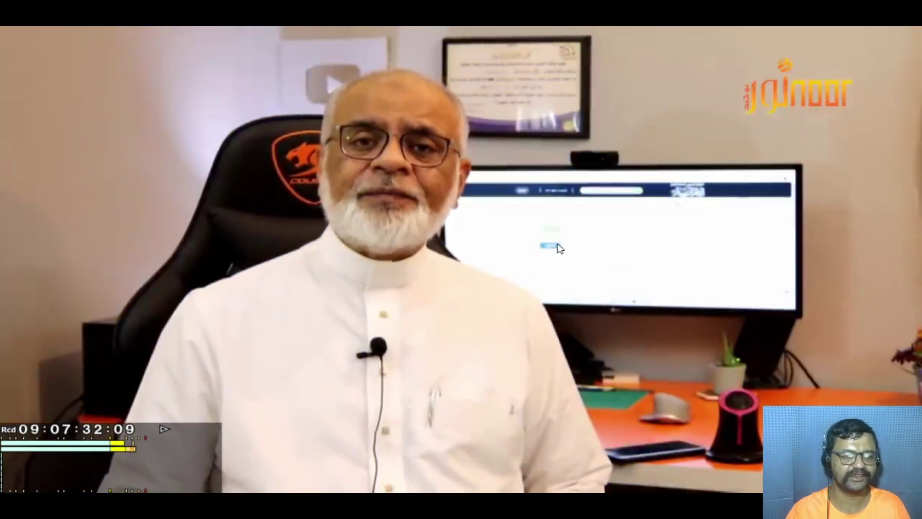
key("space")
- Set the timeline In point to 09:07:31:18 and the Out point to 09:07:32:05, and render that range
left_click_drag(520, 222, 573, 224)
key("i")
key("o")
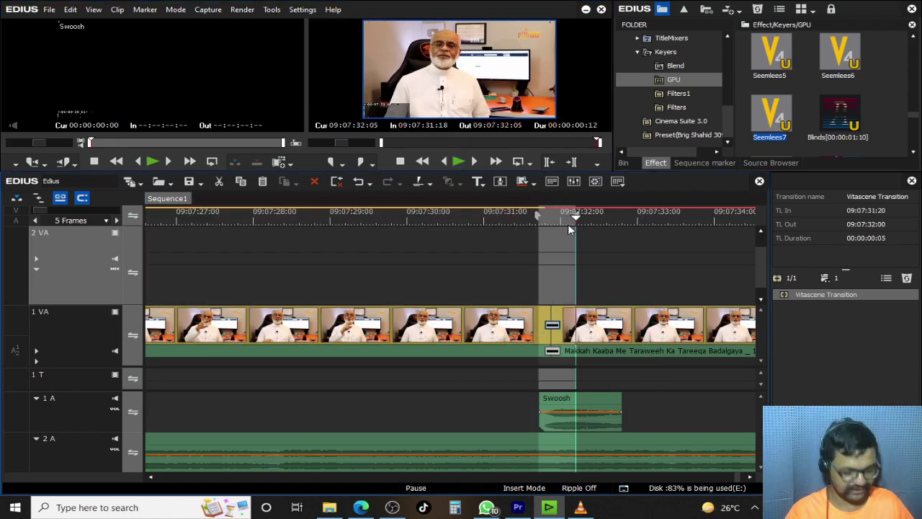
key("ctrl+q")
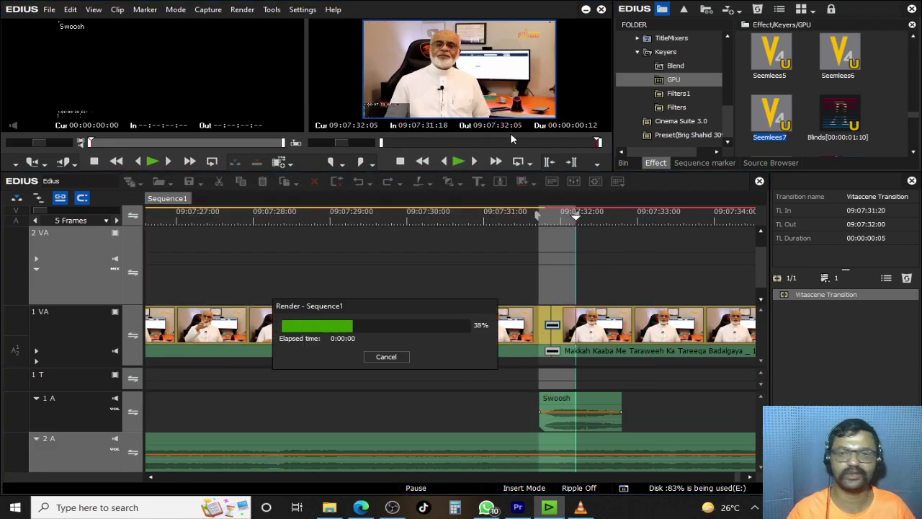
- Play the rendered transition full screen from before the cut, and return to the timeline
left_click(495, 220)
key("ctrl+f")
key("space")
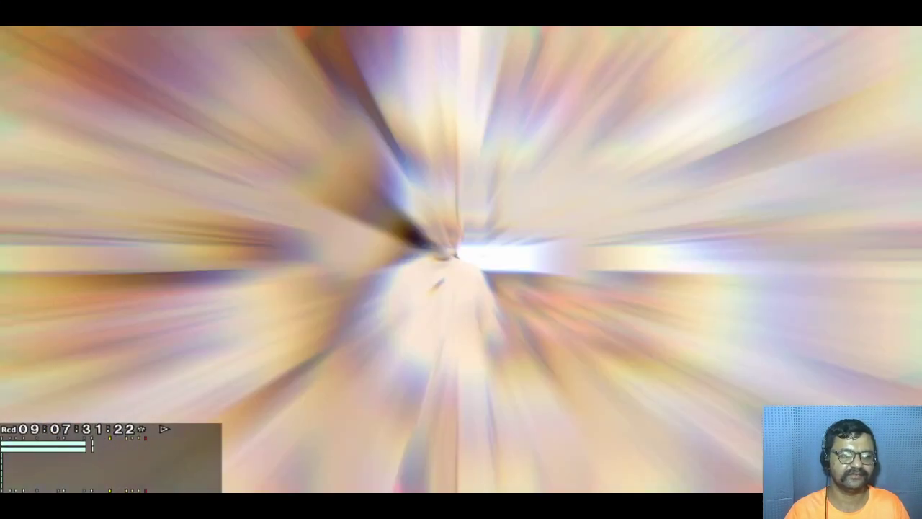
key("Escape")
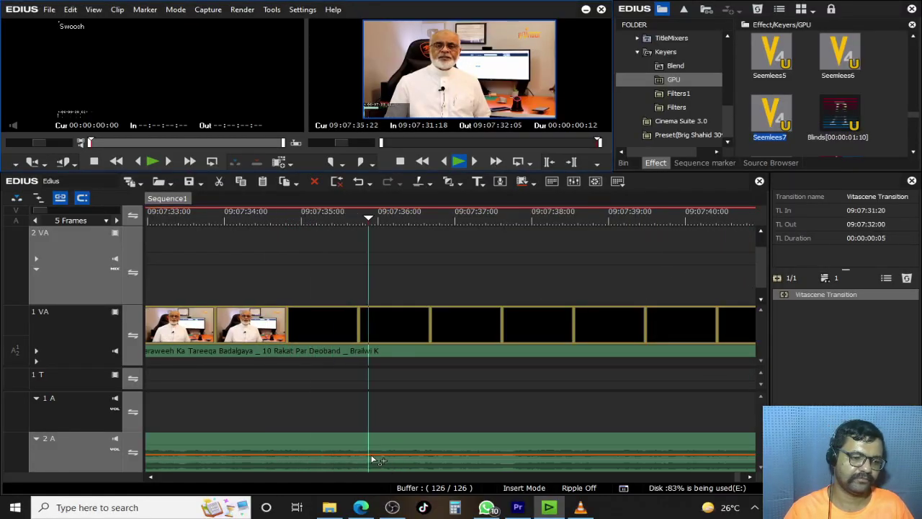
- Expand the 1 VA audio waveform and add four volume points between about 09:07:34:10 and 09:07:40:11
left_click_drag(337, 218, 303, 269)
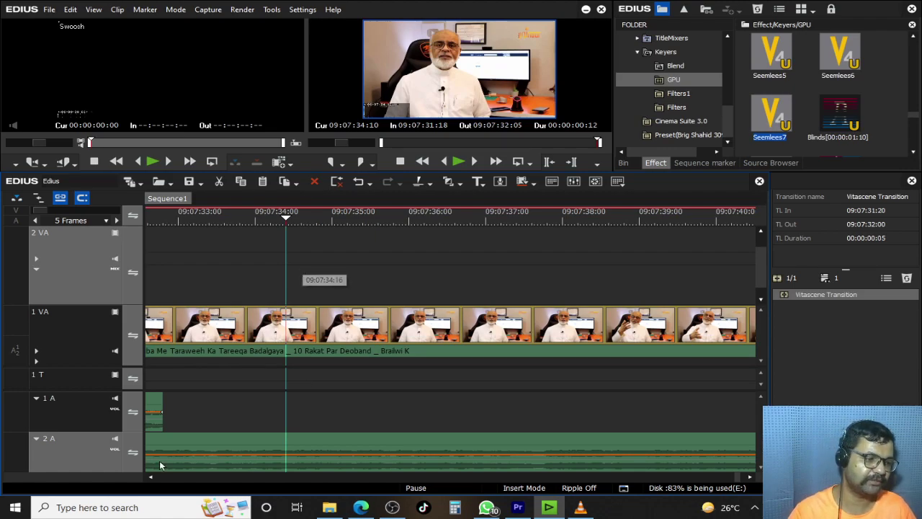
left_click(36, 353)
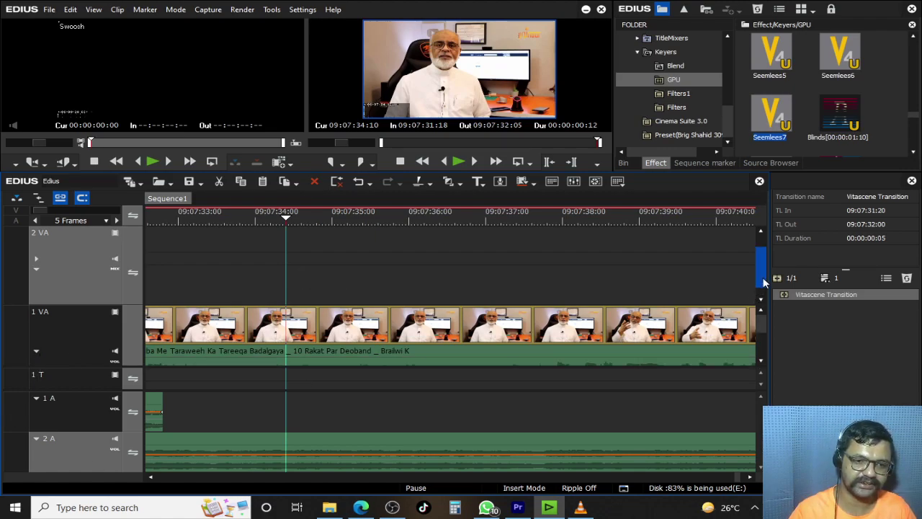
scroll(765, 324, "down", 1)
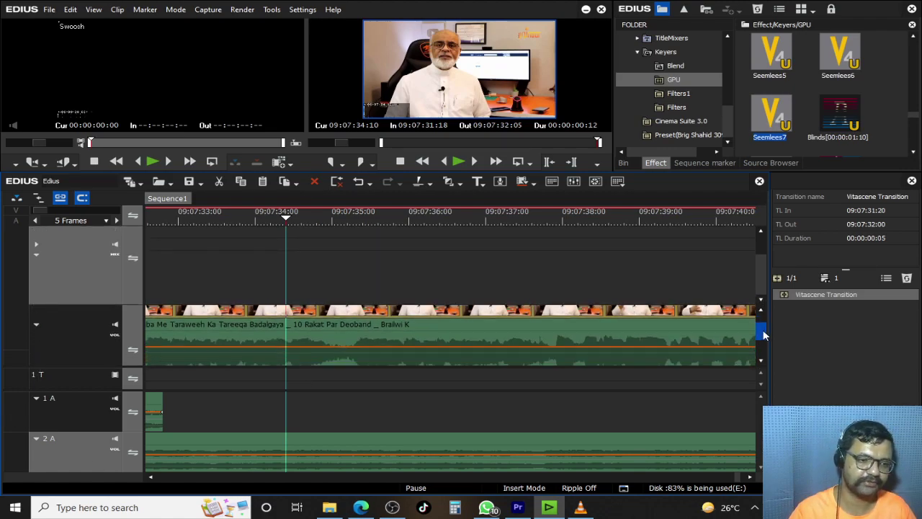
left_click(290, 350)
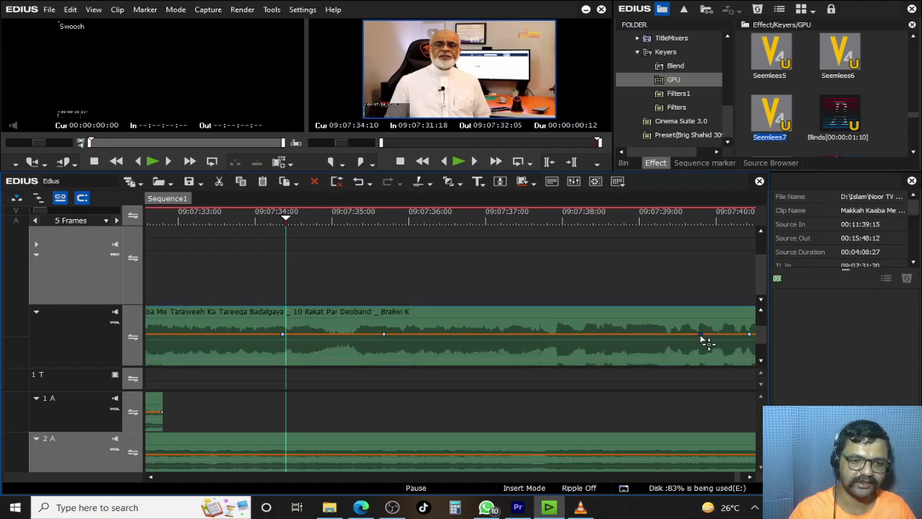
- Set the 1 VA volume between the two middle points to 200% with Move two aligning points, and play it back
right_click(565, 335)
left_click(628, 184)
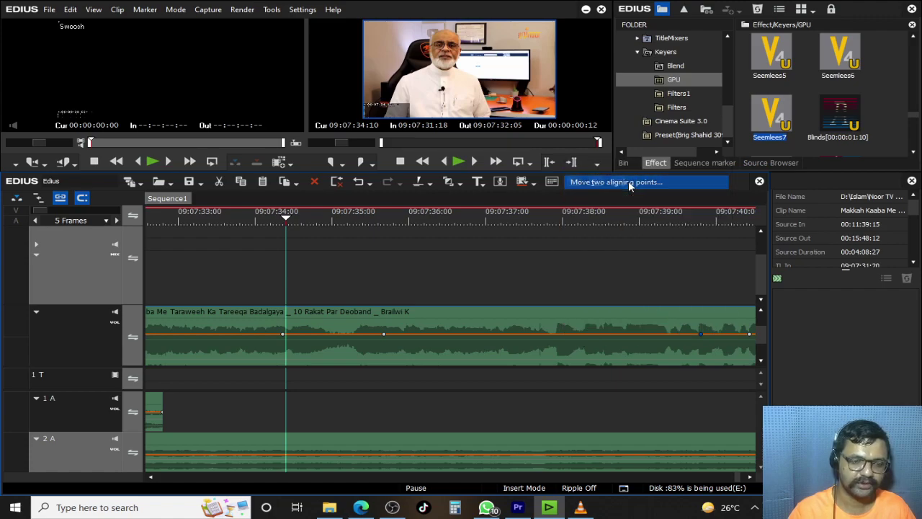
key("Tab")
type("200")
key("Return")
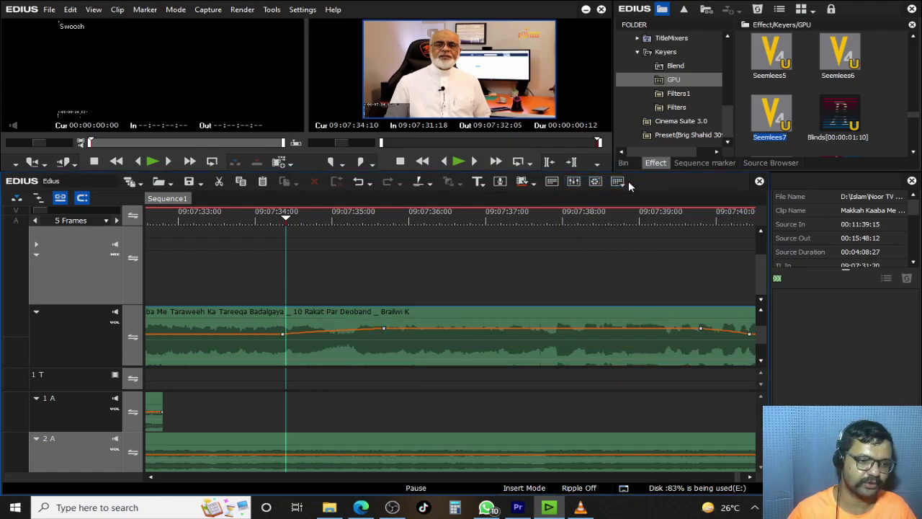
key("space")
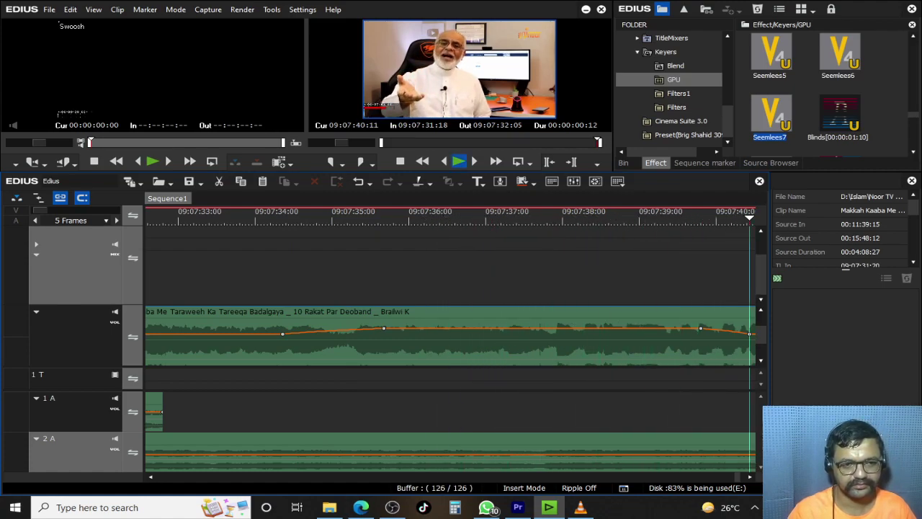
key("space")
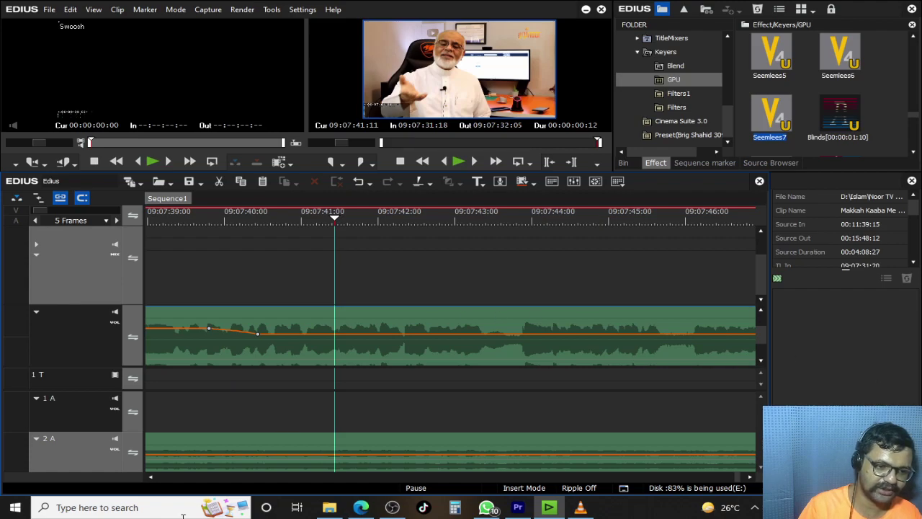
left_click(519, 507)
left_click_drag(609, 343, 784, 352)
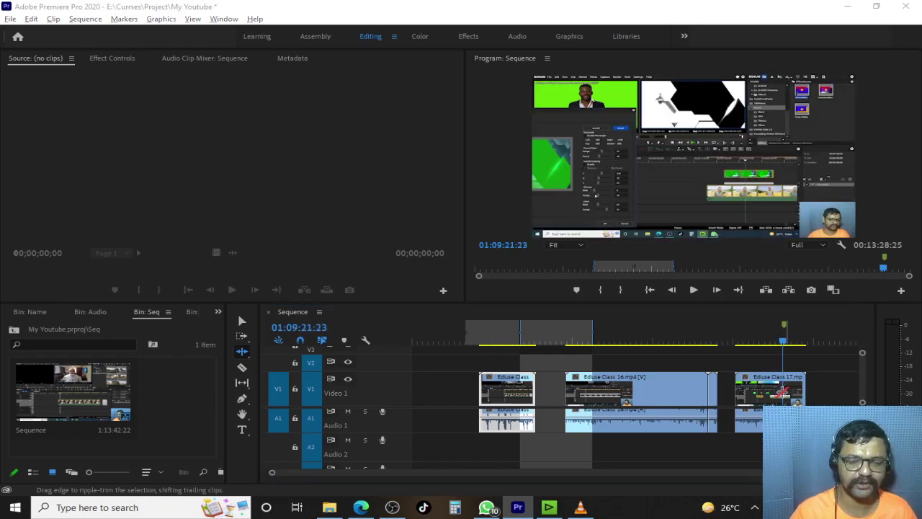
key("alt+Tab")
scroll(422, 324, "down", 5)
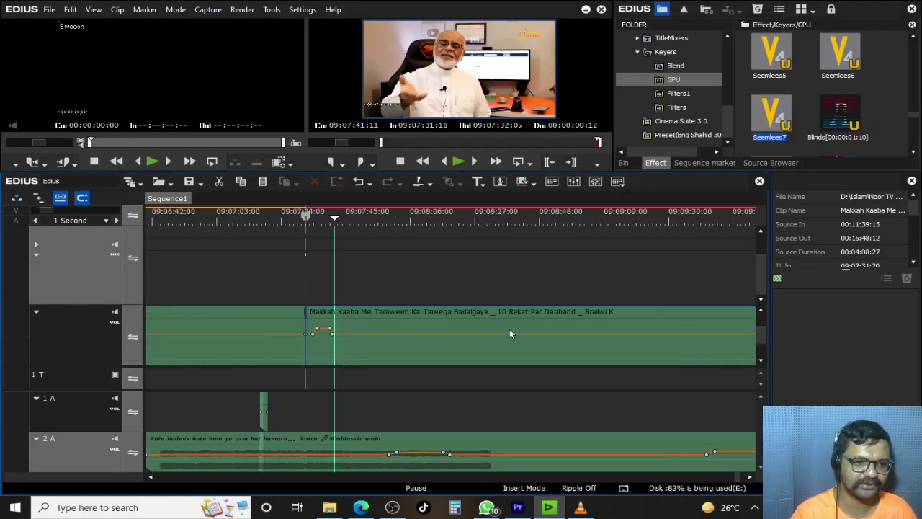